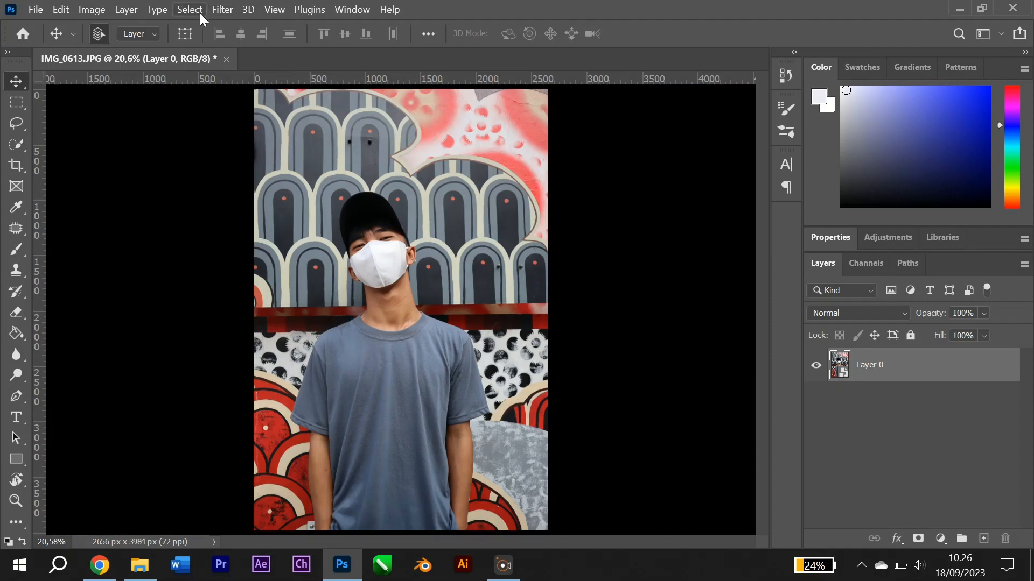
Open the photo layer in the Camera Raw Filter, collapse the Curve settings and expand the Basic settings
{"action": "left_click", "coordinate": [218, 11]}
{"action": "left_click", "coordinate": [269, 118]}
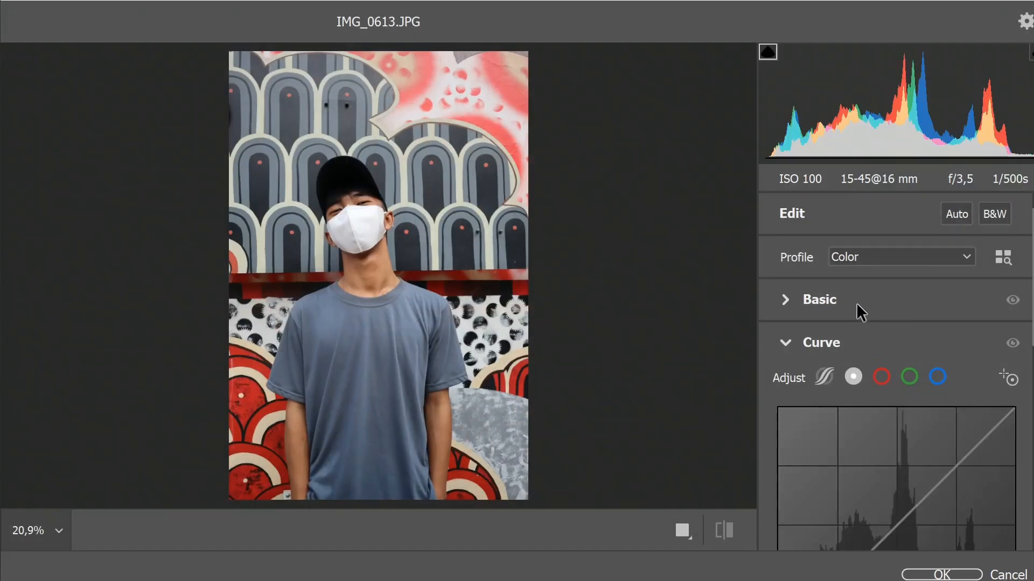
{"action": "left_click", "coordinate": [786, 342]}
{"action": "left_click", "coordinate": [786, 300]}
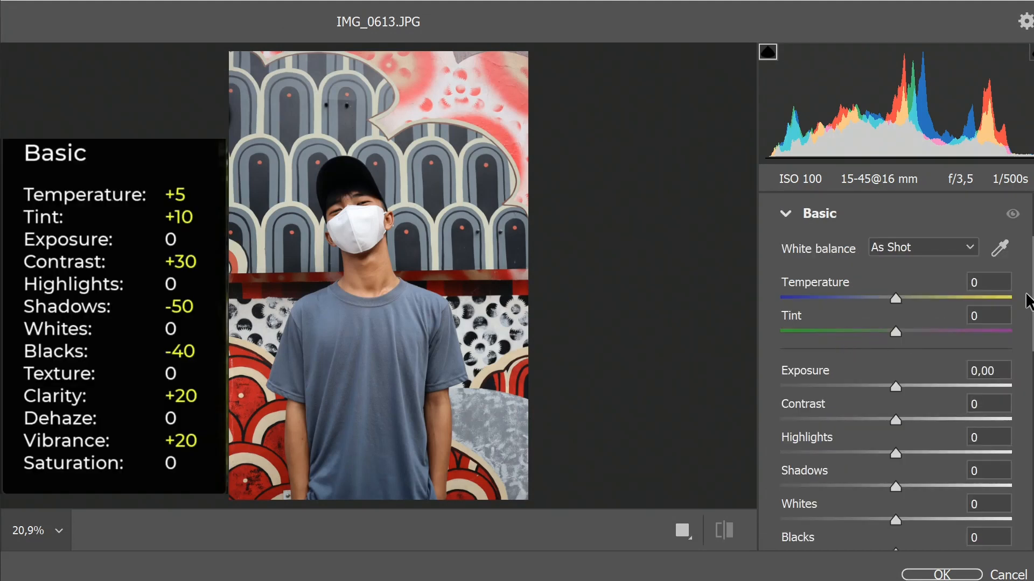
Adjust the photo's white balance to a temperature of +5 and a tint of +10
{"action": "left_click", "coordinate": [985, 281]}
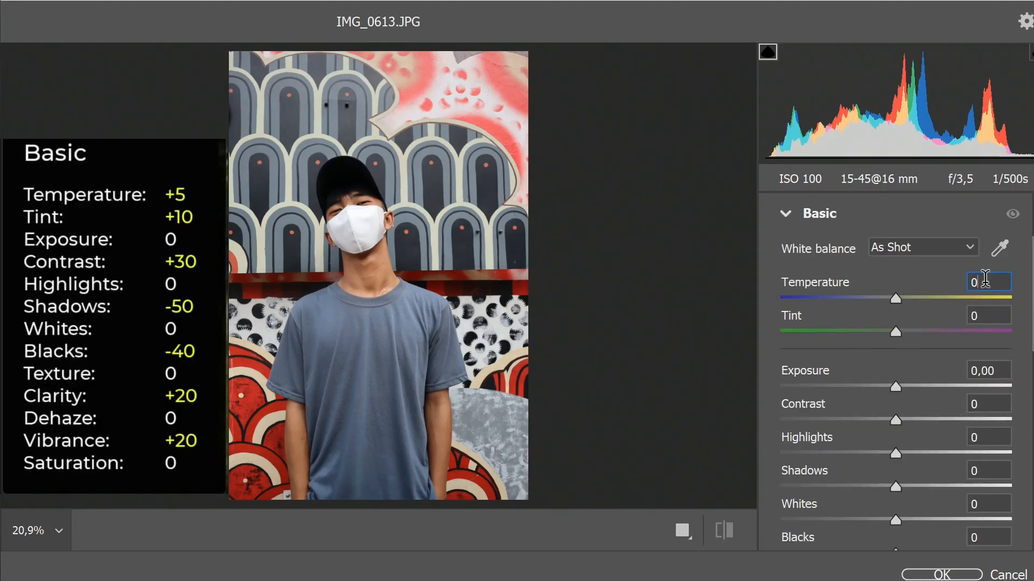
{"action": "key", "text": "BackSpace"}
{"action": "type", "text": "5"}
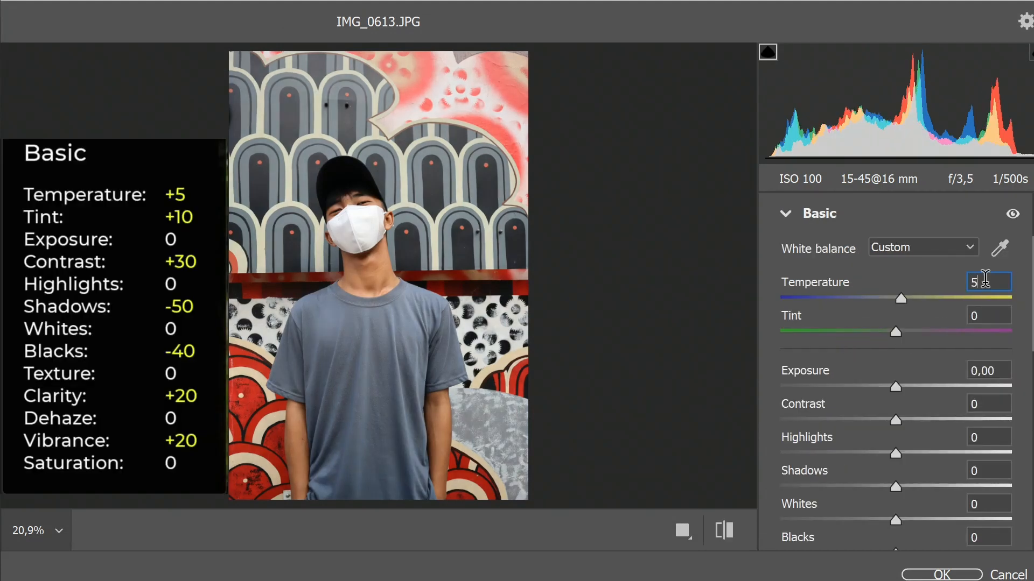
{"action": "left_click", "coordinate": [995, 312]}
{"action": "key", "text": "BackSpace"}
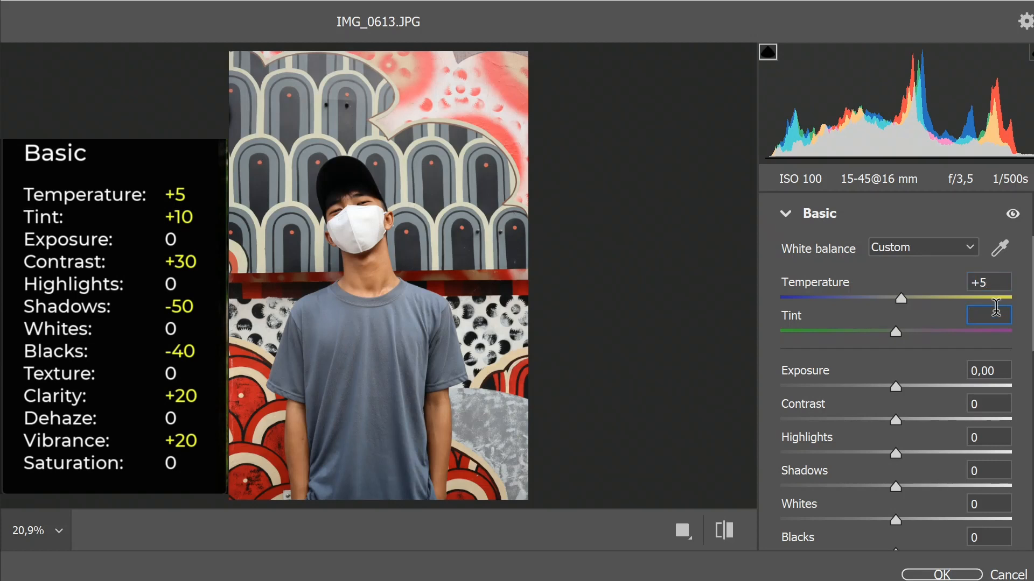
{"action": "type", "text": "10"}
{"action": "key", "text": "Return"}
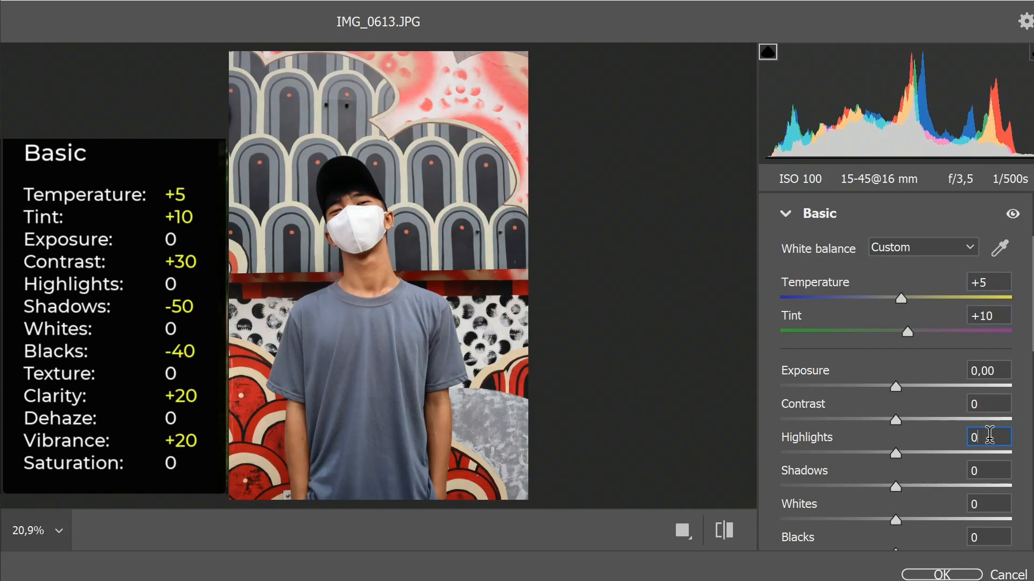
Set the Basic contrast to +30 and the shadows to -50
{"action": "left_click", "coordinate": [989, 404]}
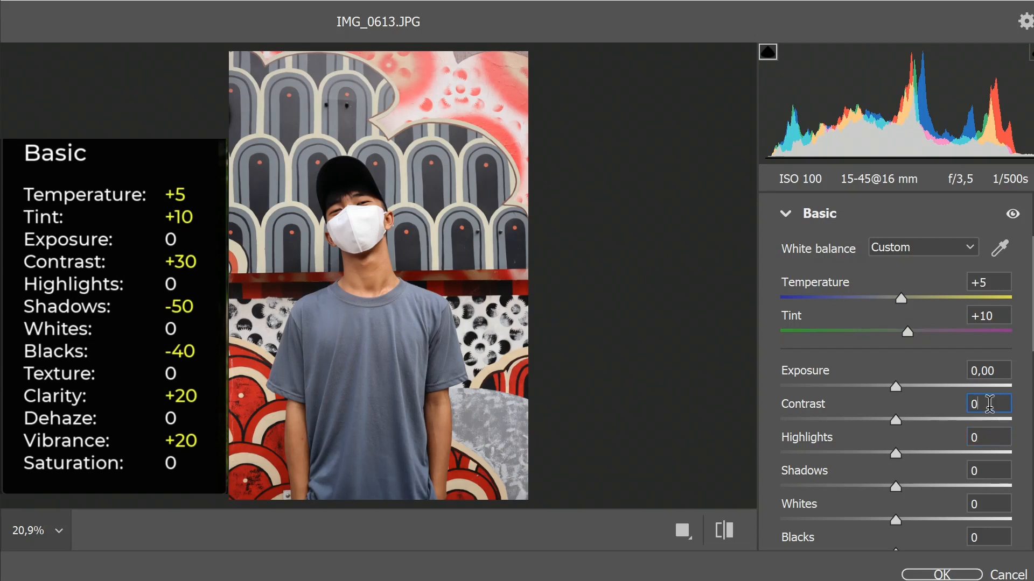
{"action": "key", "text": "BackSpace"}
{"action": "type", "text": "30"}
{"action": "key", "text": "Return"}
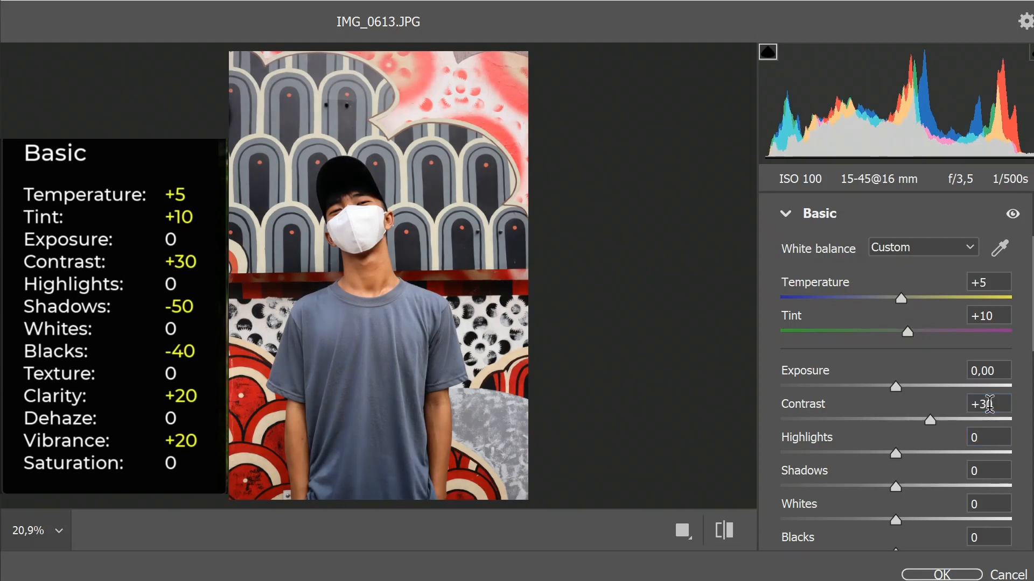
{"action": "left_click", "coordinate": [994, 437]}
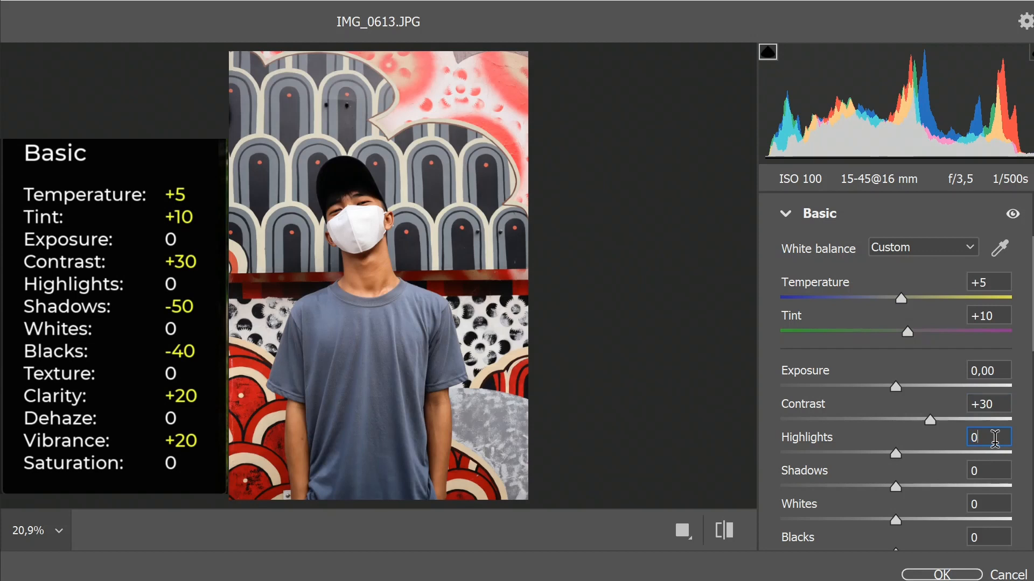
{"action": "left_click", "coordinate": [992, 468]}
{"action": "type", "text": "-"}
{"action": "key", "text": "BackSpace"}
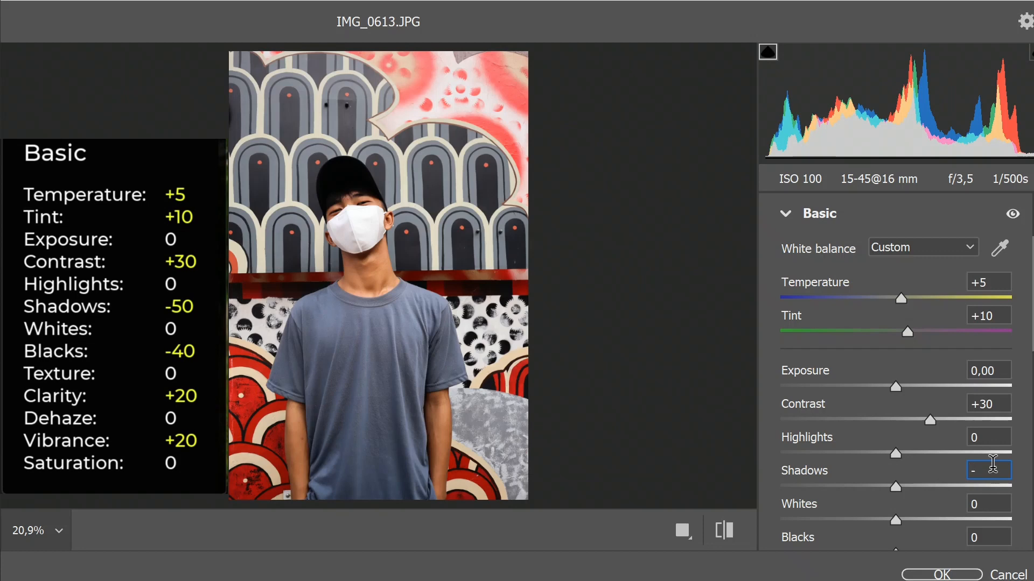
{"action": "type", "text": "50"}
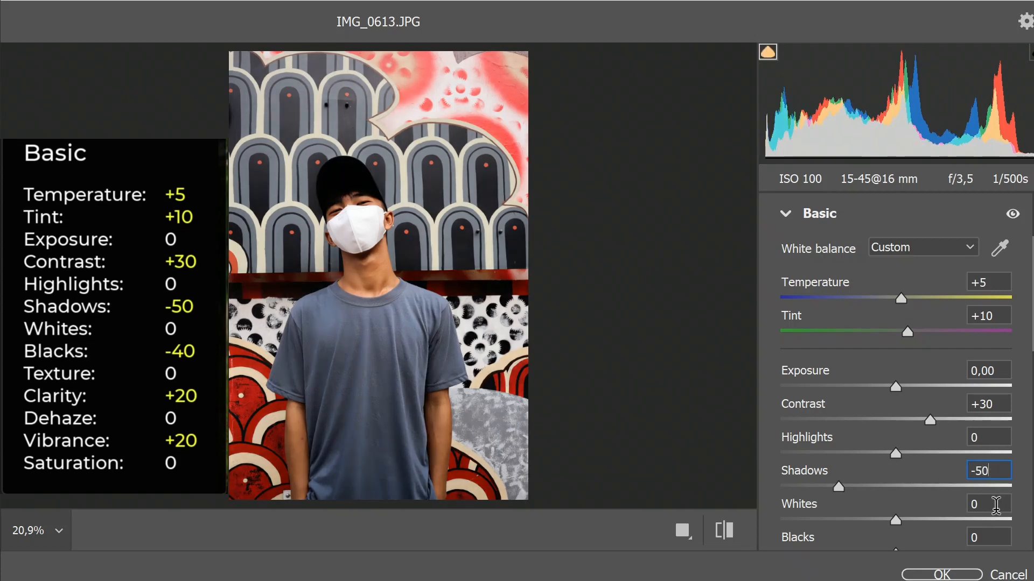
Lower the Basic blacks value to -40
{"action": "scroll", "coordinate": [999, 498], "scroll_direction": "down", "scroll_amount": 3}
{"action": "left_click", "coordinate": [992, 399]}
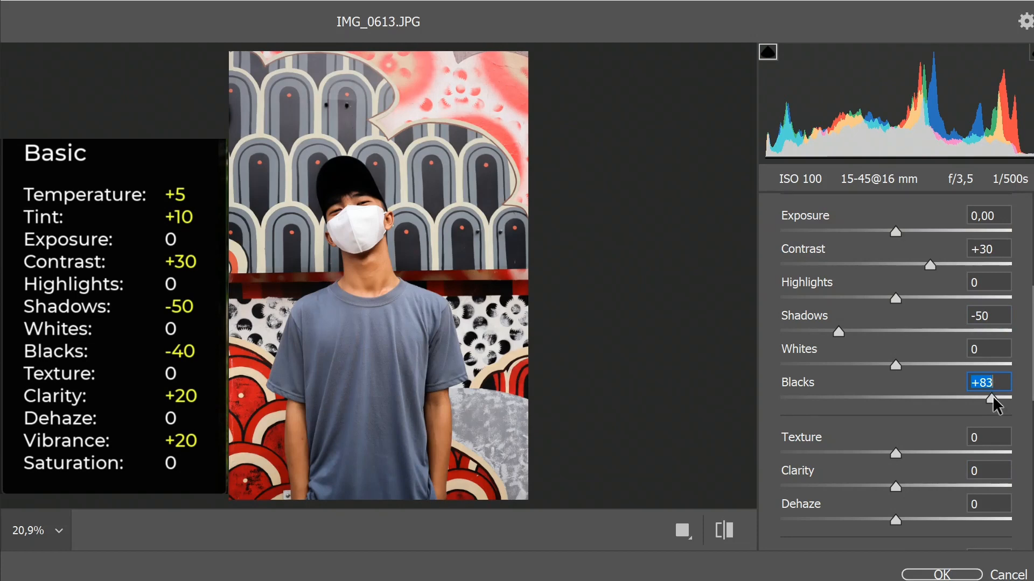
{"action": "left_click_drag", "start_coordinate": [993, 399], "coordinate": [854, 407]}
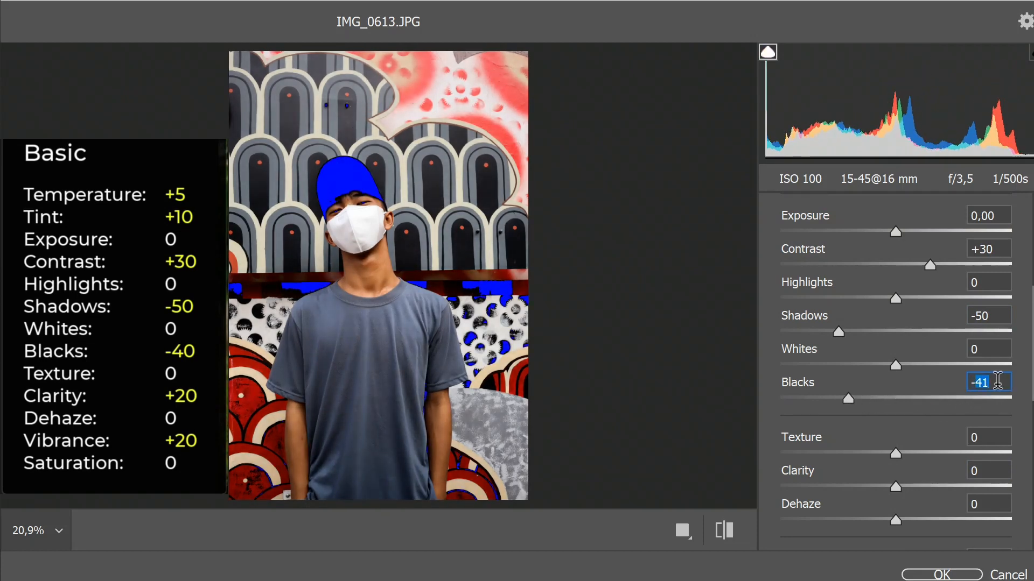
{"action": "type", "text": "-40"}
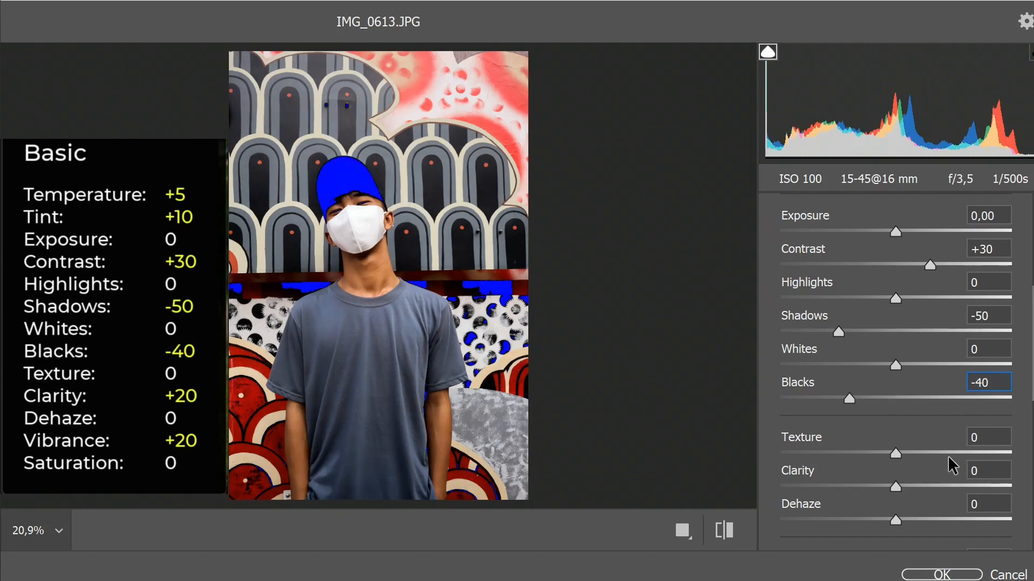
Set the Basic clarity to +20 and the vibrance to +20
{"action": "left_click", "coordinate": [990, 472]}
{"action": "type", "text": "20"}
{"action": "scroll", "coordinate": [980, 491], "scroll_direction": "down", "scroll_amount": 3}
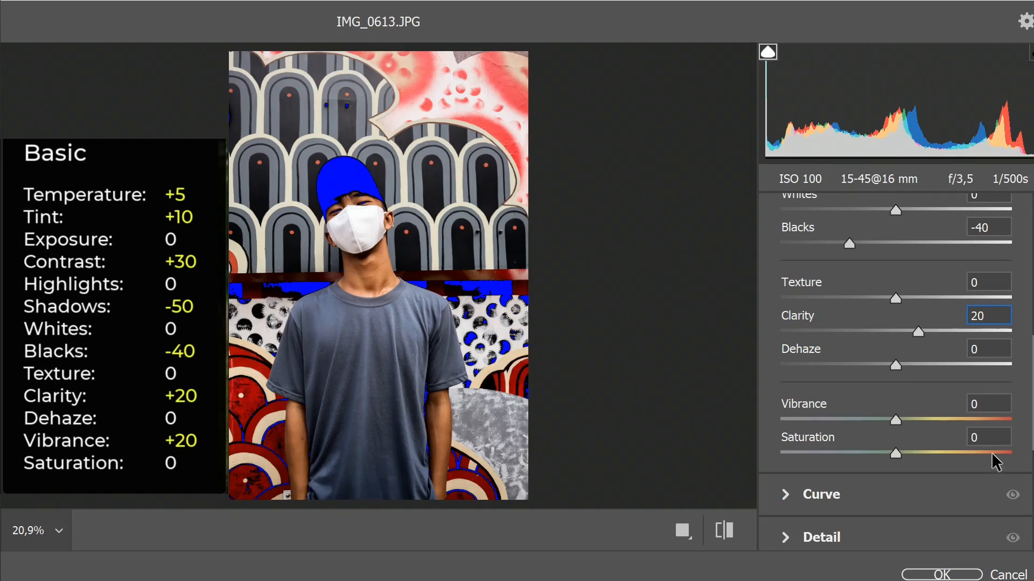
{"action": "left_click", "coordinate": [1000, 420]}
{"action": "left_click", "coordinate": [917, 419]}
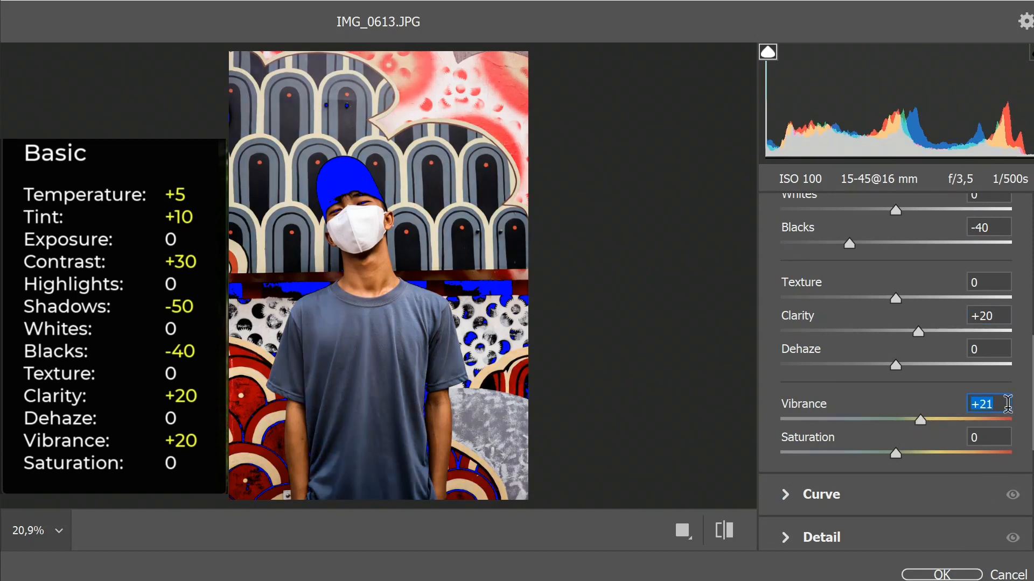
{"action": "type", "text": "20"}
{"action": "key", "text": "Return"}
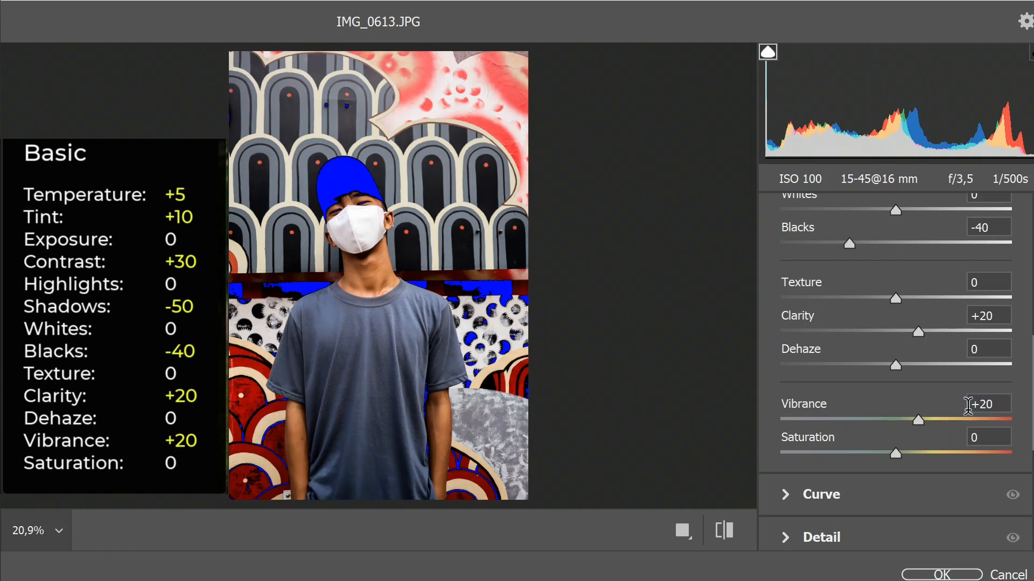
In the Curve settings, anchor the point curve at its lower quarter grid intersection and raise the black point's output to 15
{"action": "scroll", "coordinate": [978, 402], "scroll_direction": "down", "scroll_amount": 3}
{"action": "left_click", "coordinate": [787, 339]}
{"action": "scroll", "coordinate": [854, 253], "scroll_direction": "down", "scroll_amount": 3}
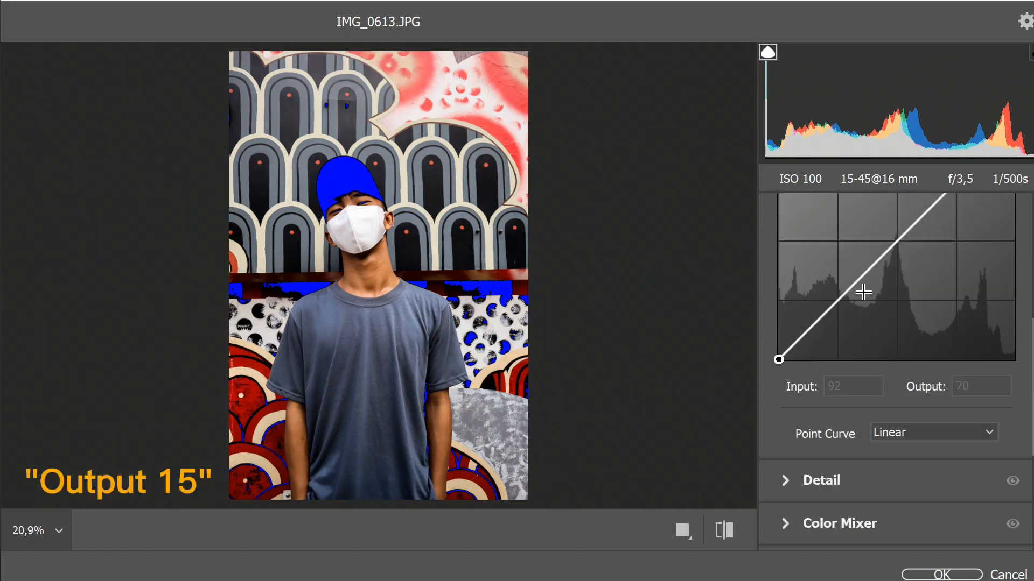
{"action": "left_click", "coordinate": [837, 301]}
{"action": "left_click", "coordinate": [779, 359]}
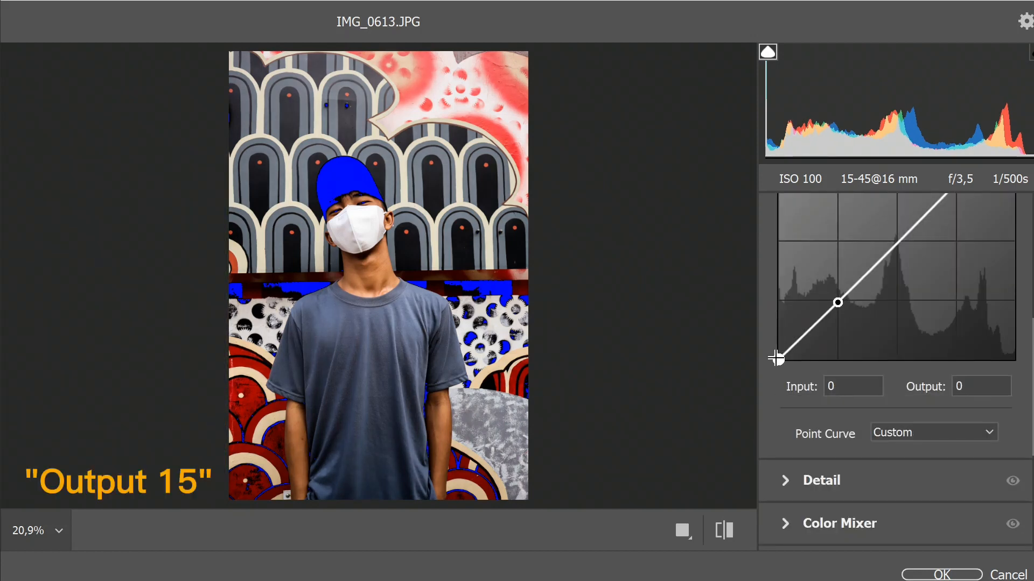
{"action": "left_click", "coordinate": [967, 385]}
{"action": "type", "text": "1"}
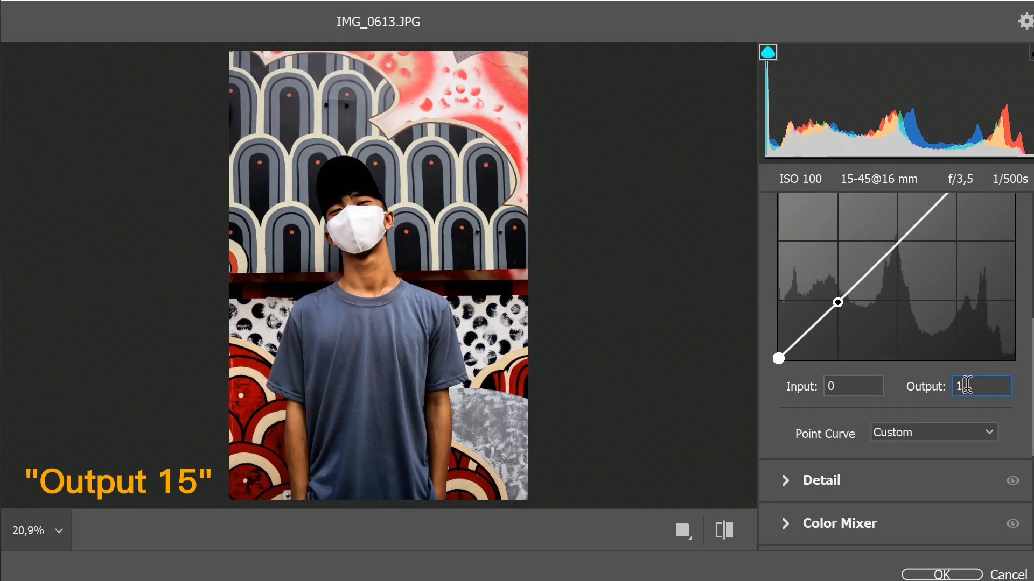
{"action": "type", "text": "5"}
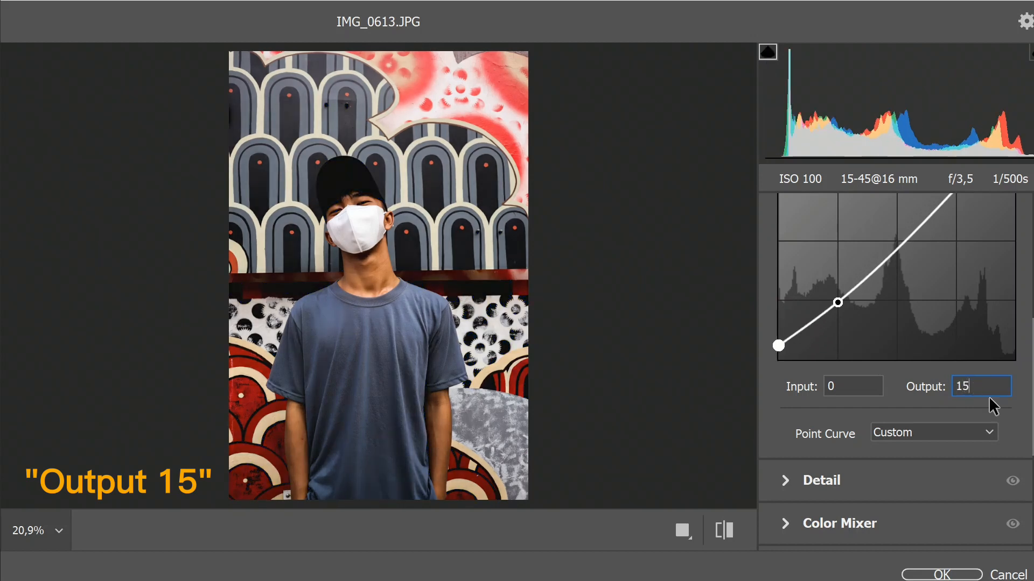
{"action": "scroll", "coordinate": [789, 239], "scroll_direction": "up", "scroll_amount": 3}
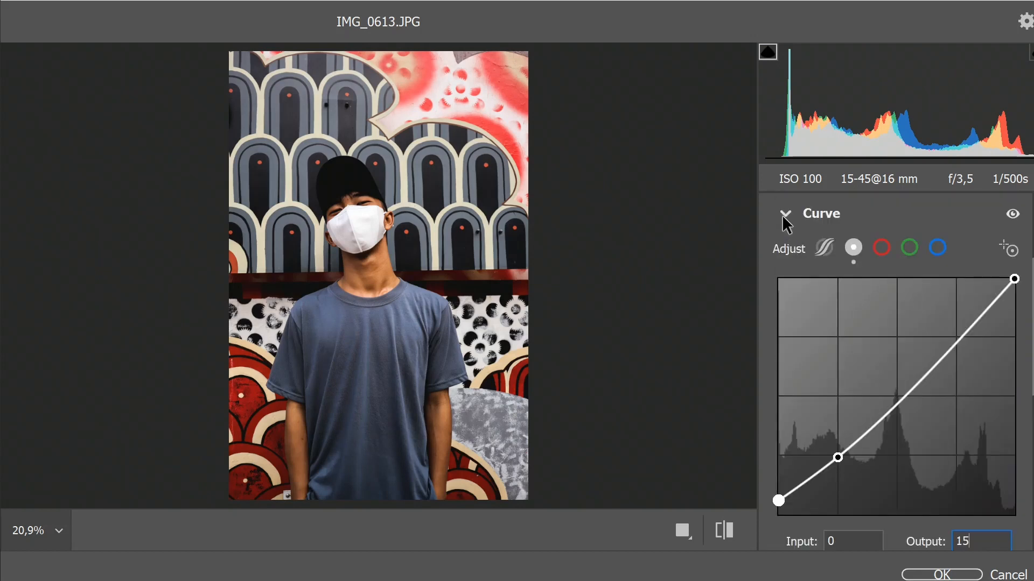
{"action": "left_click", "coordinate": [785, 214]}
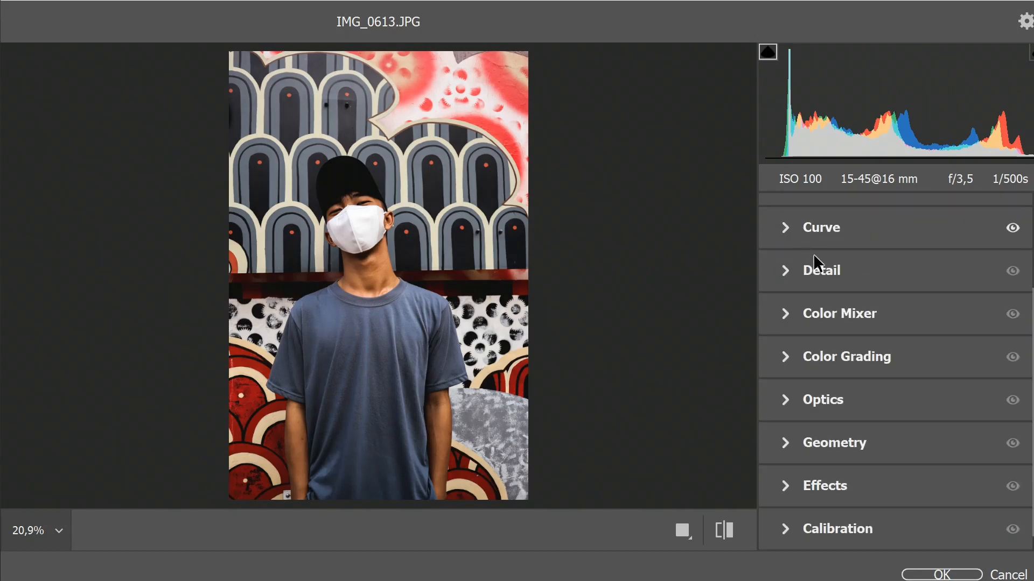
Set the Detail sharpening to 30 and collapse the Detail settings
{"action": "left_click", "coordinate": [782, 269]}
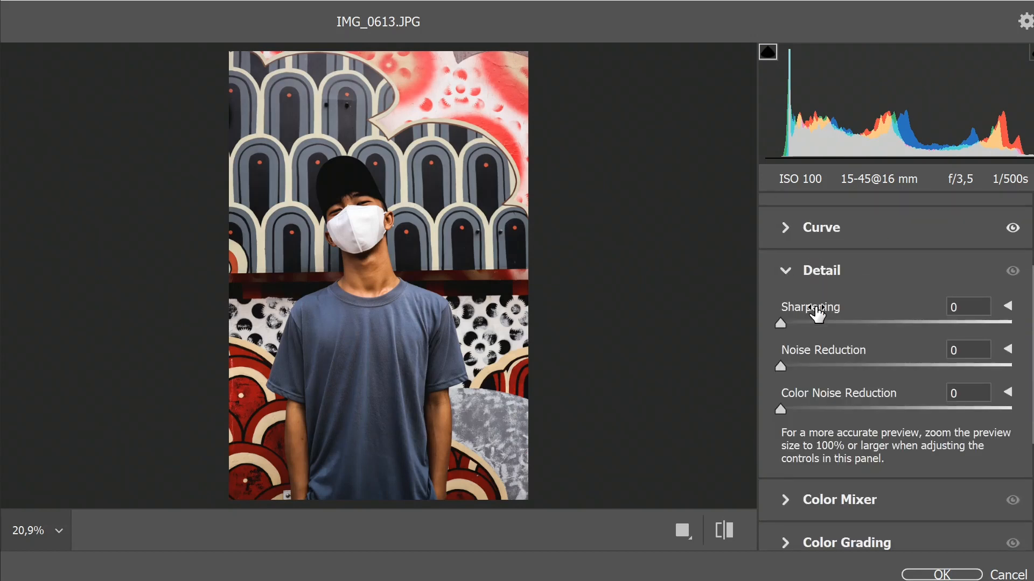
{"action": "left_click", "coordinate": [984, 306]}
{"action": "key", "text": "BackSpace"}
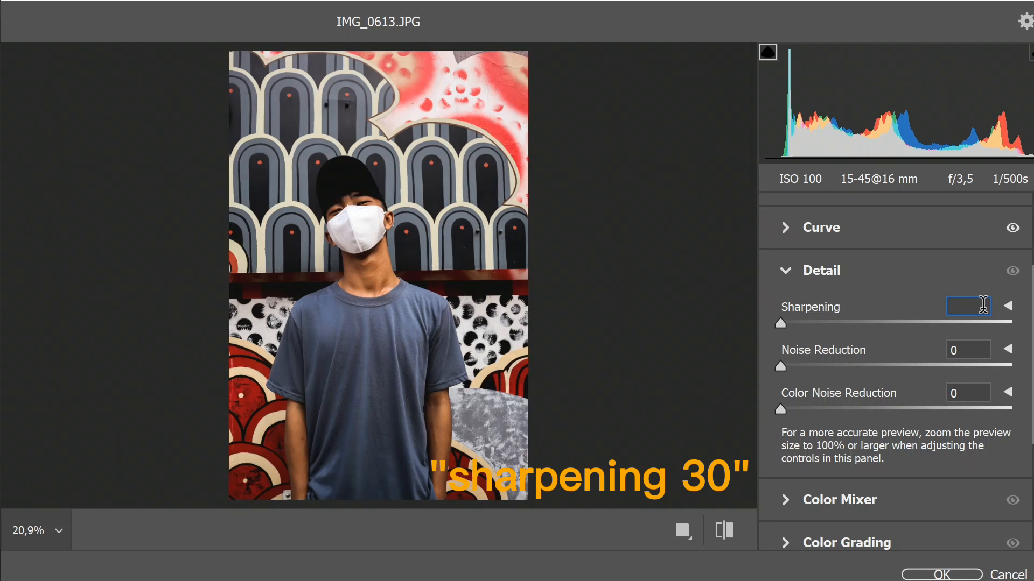
{"action": "type", "text": "30"}
{"action": "left_click", "coordinate": [786, 271]}
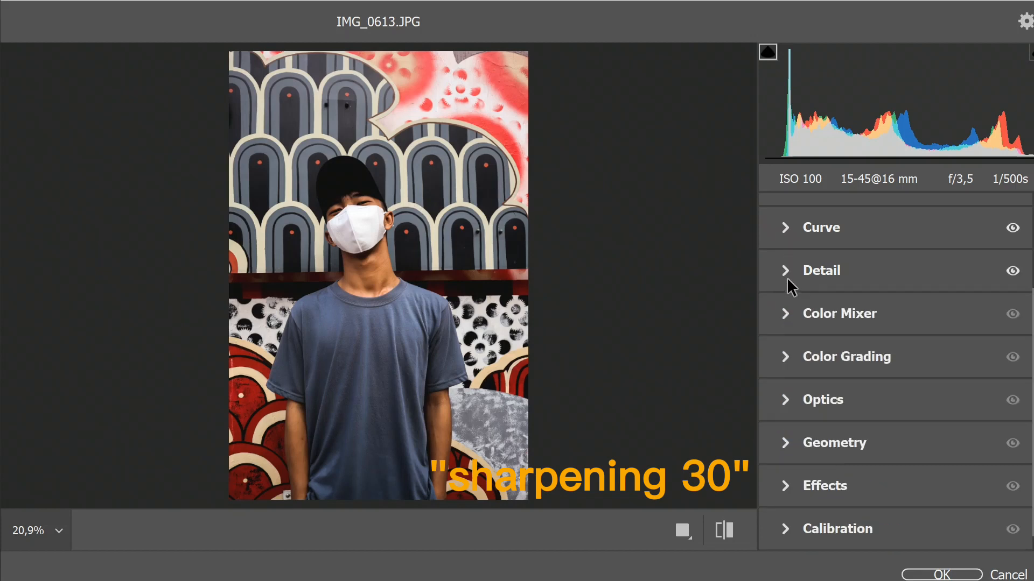
In the Color Mixer, set the hue of the reds to +50 and the yellows to -100
{"action": "left_click", "coordinate": [778, 313]}
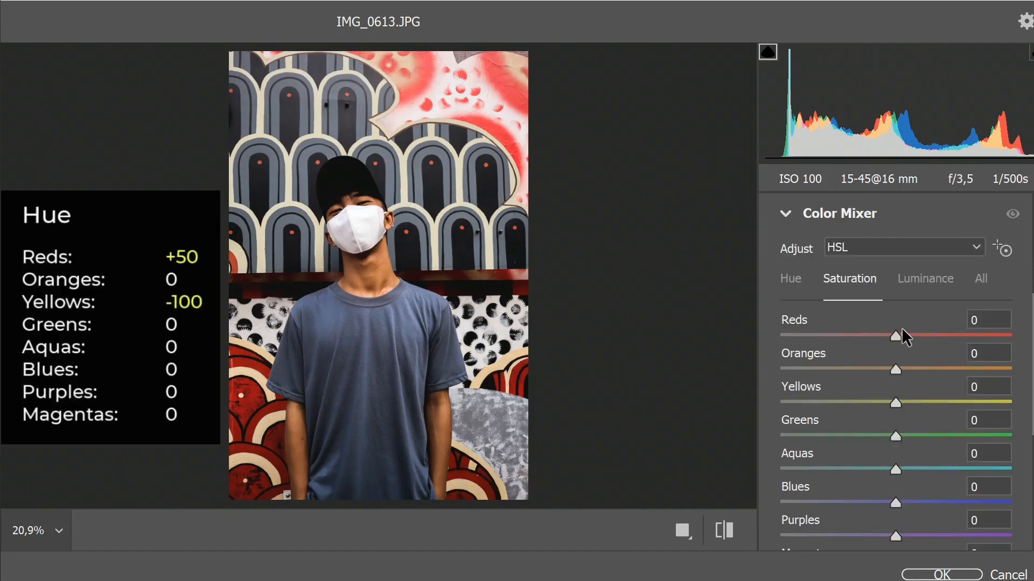
{"action": "left_click", "coordinate": [784, 284]}
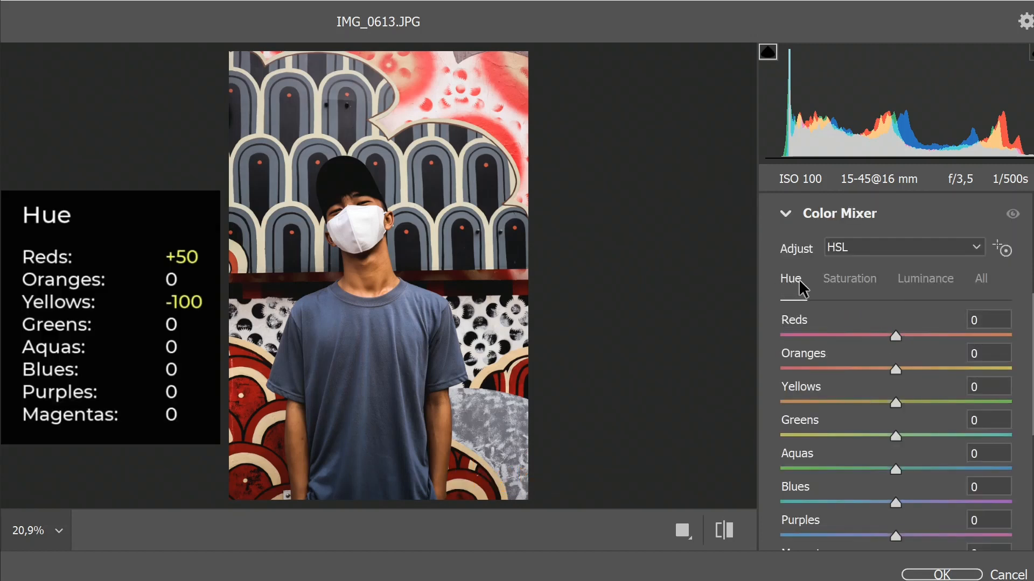
{"action": "left_click", "coordinate": [990, 322]}
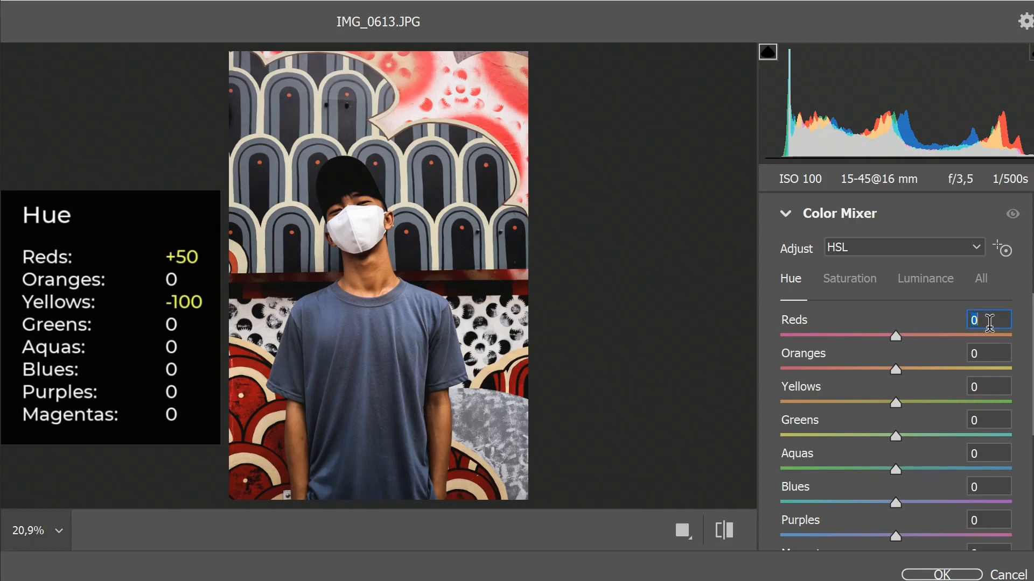
{"action": "type", "text": "50"}
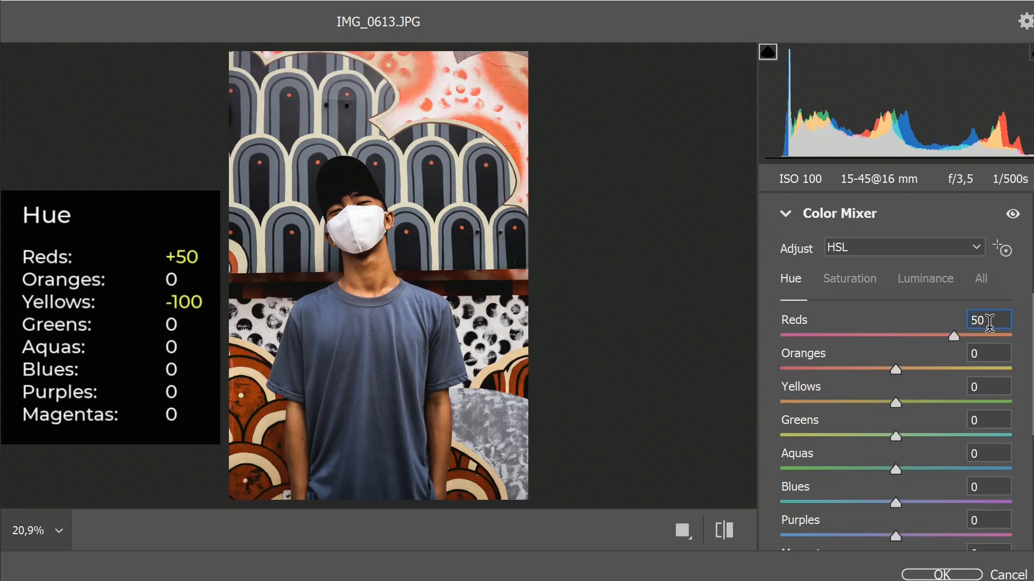
{"action": "left_click", "coordinate": [981, 388]}
{"action": "type", "text": "-100"}
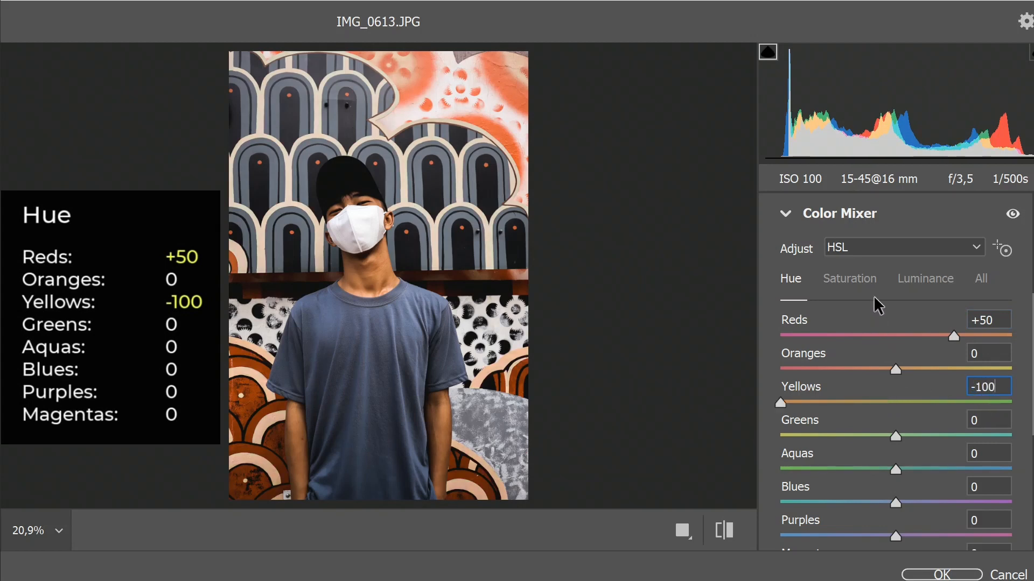
In the Color Mixer, set the saturation of the oranges to -25 and of the yellows and greens to -100
{"action": "left_click", "coordinate": [867, 282]}
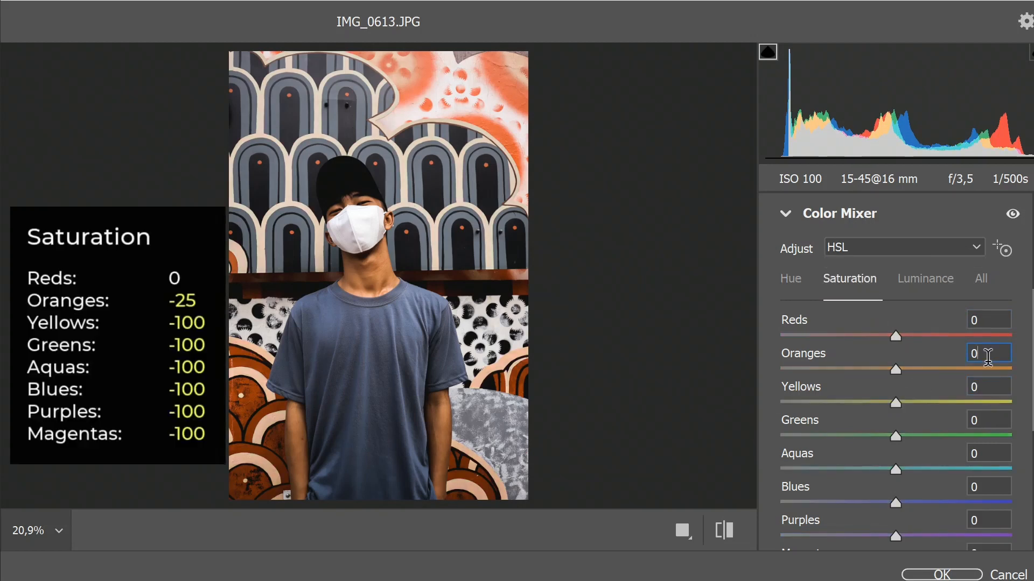
{"action": "left_click", "coordinate": [988, 354]}
{"action": "type", "text": "-25"}
{"action": "left_click", "coordinate": [986, 378]}
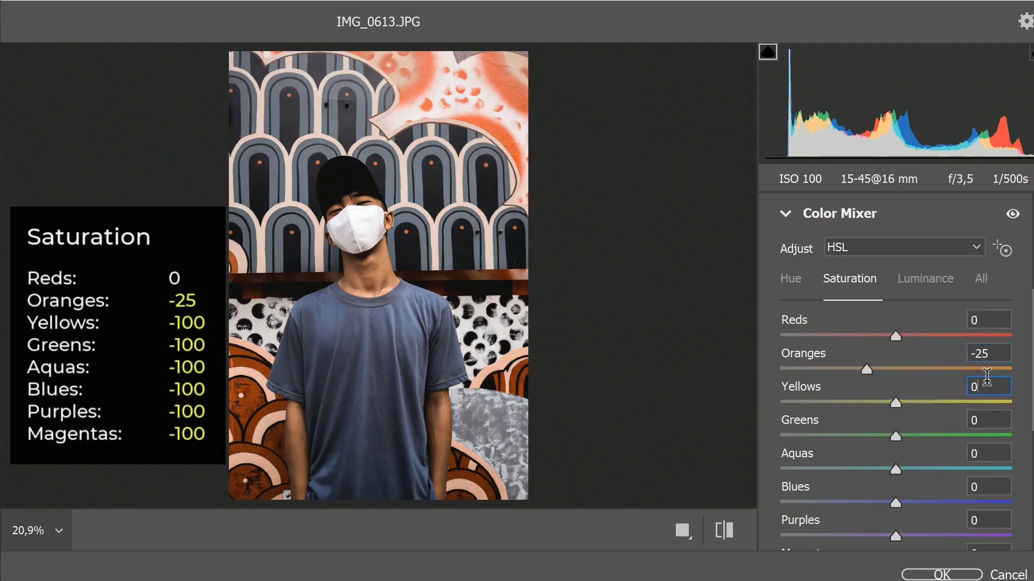
{"action": "type", "text": "-100"}
{"action": "left_click", "coordinate": [990, 419]}
{"action": "type", "text": "-"}
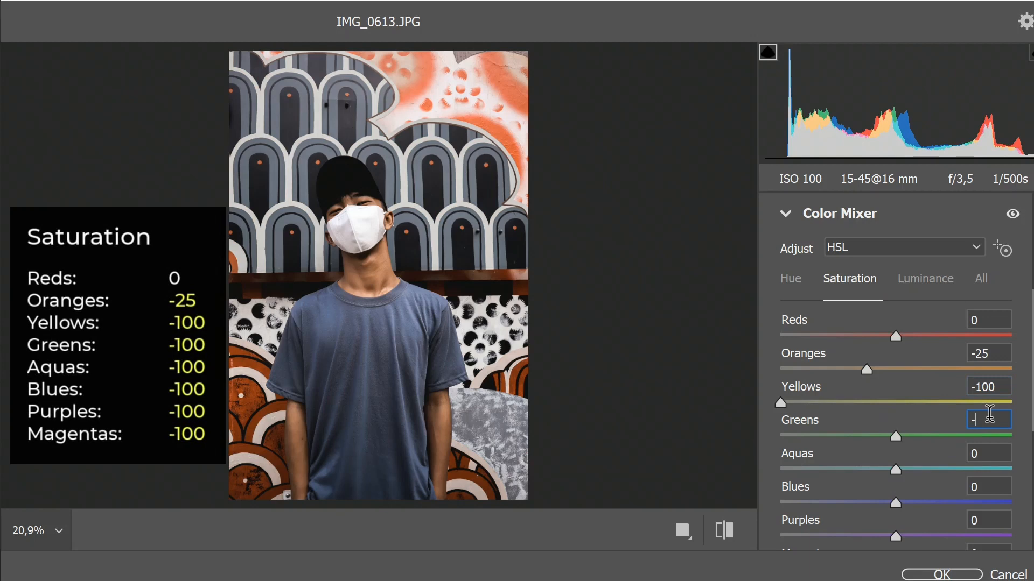
{"action": "type", "text": "100"}
Set the Color Mixer saturation of the aquas and blues to -100
{"action": "left_click", "coordinate": [992, 454]}
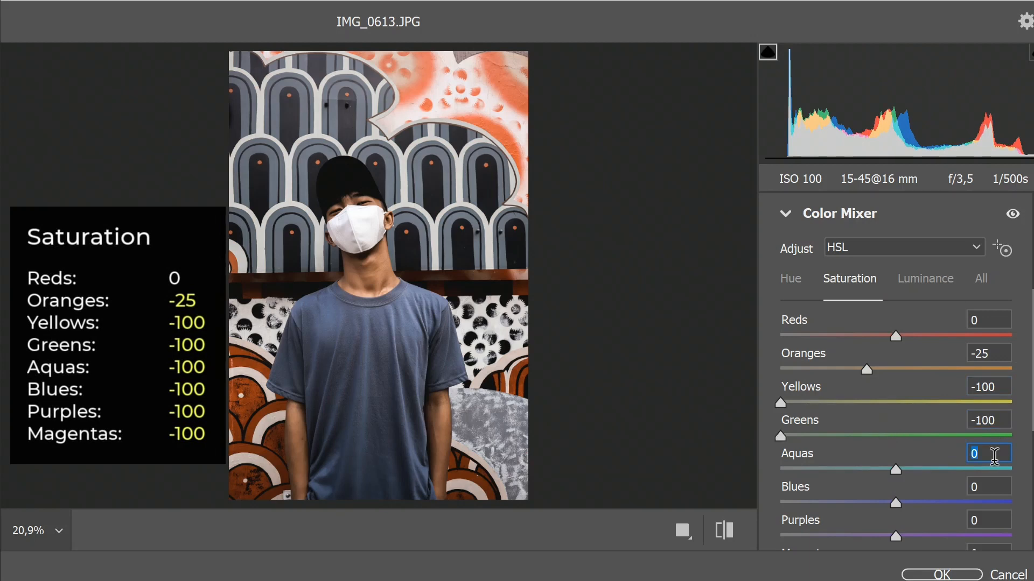
{"action": "type", "text": "-100"}
{"action": "left_click", "coordinate": [995, 485]}
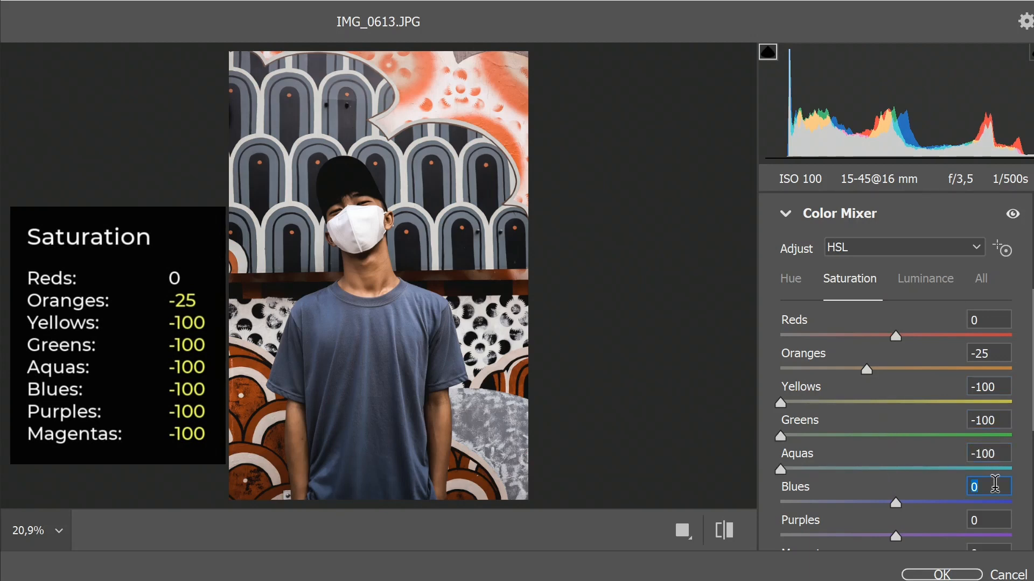
{"action": "key", "text": "Return"}
{"action": "left_click", "coordinate": [995, 484]}
{"action": "type", "text": "-100"}
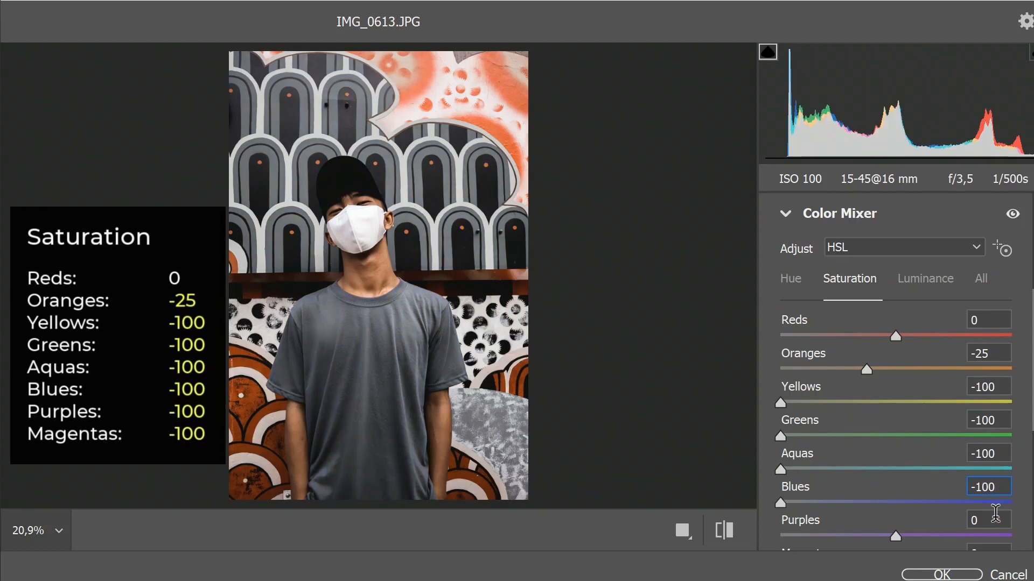
Set the Color Mixer saturation of the purples and magentas to -100
{"action": "left_click", "coordinate": [996, 518]}
{"action": "type", "text": "-100"}
{"action": "scroll", "coordinate": [997, 513], "scroll_direction": "down", "scroll_amount": 5}
{"action": "scroll", "coordinate": [991, 484], "scroll_direction": "up", "scroll_amount": 3}
{"action": "left_click", "coordinate": [982, 455]}
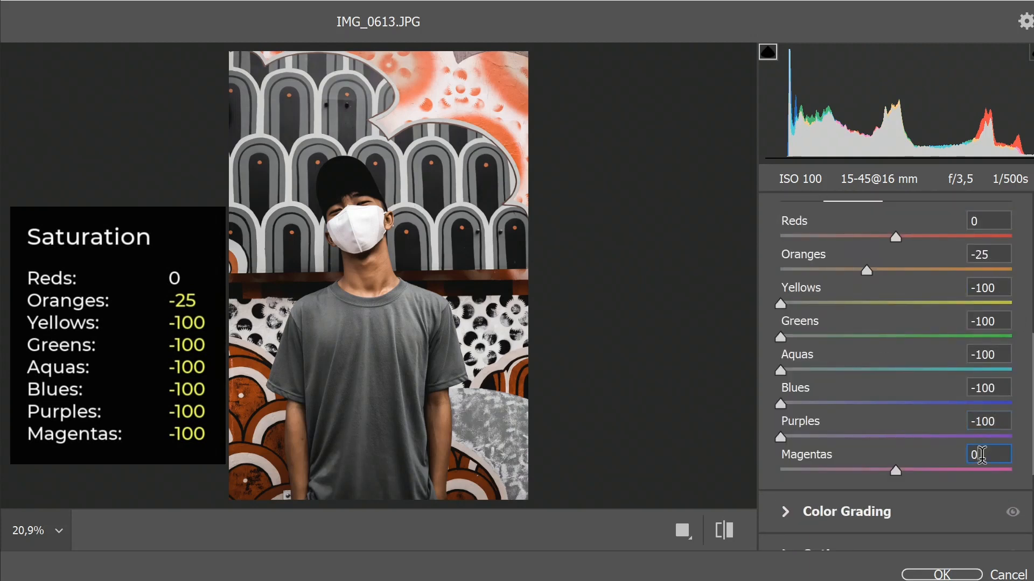
{"action": "type", "text": "-100"}
In the Color Mixer, set the luminance of the reds and oranges to +10
{"action": "scroll", "coordinate": [982, 457], "scroll_direction": "up", "scroll_amount": 3}
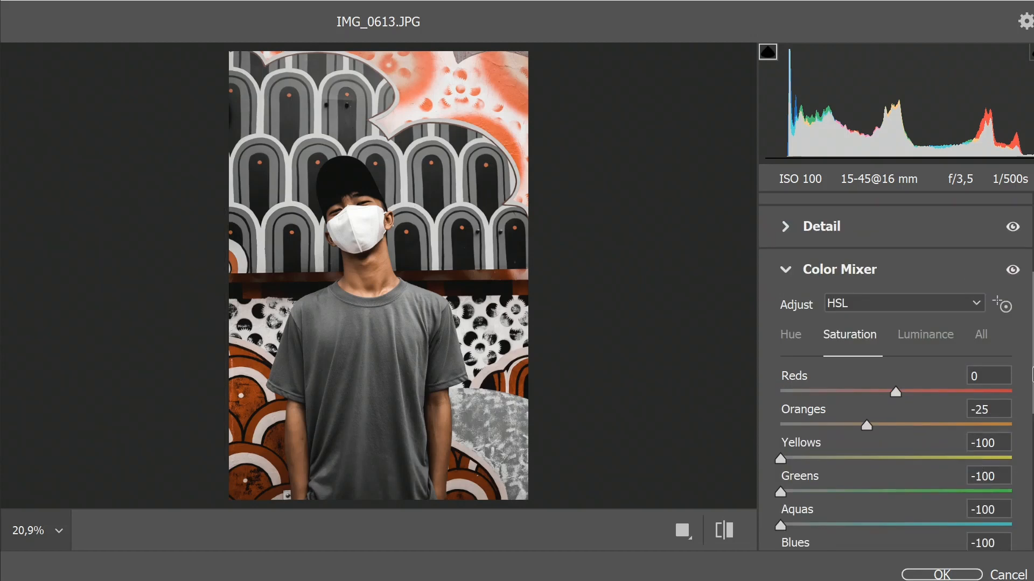
{"action": "left_click", "coordinate": [934, 336]}
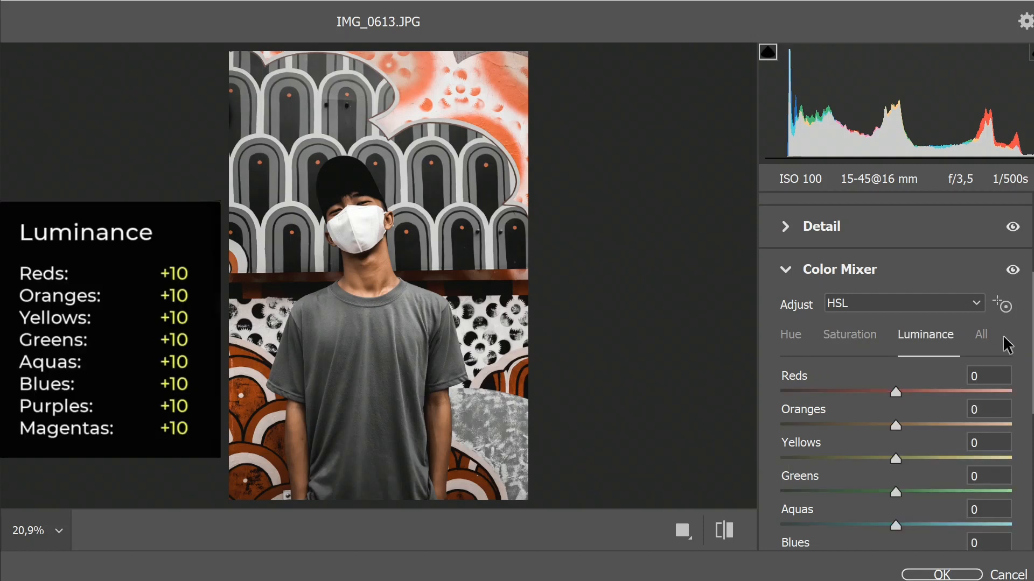
{"action": "left_click", "coordinate": [987, 376]}
{"action": "type", "text": "100"}
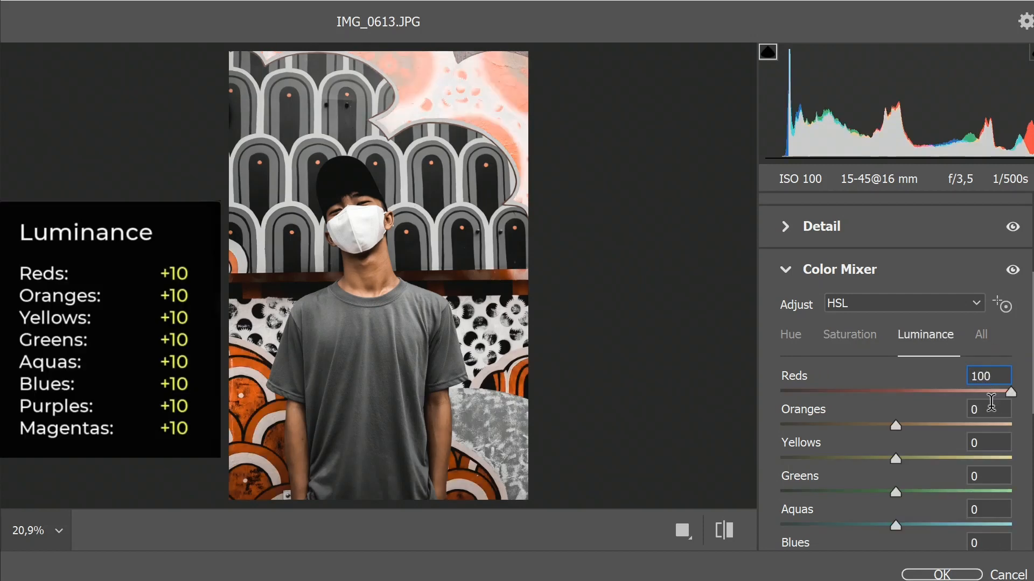
{"action": "key", "text": "Return"}
{"action": "type", "text": "10"}
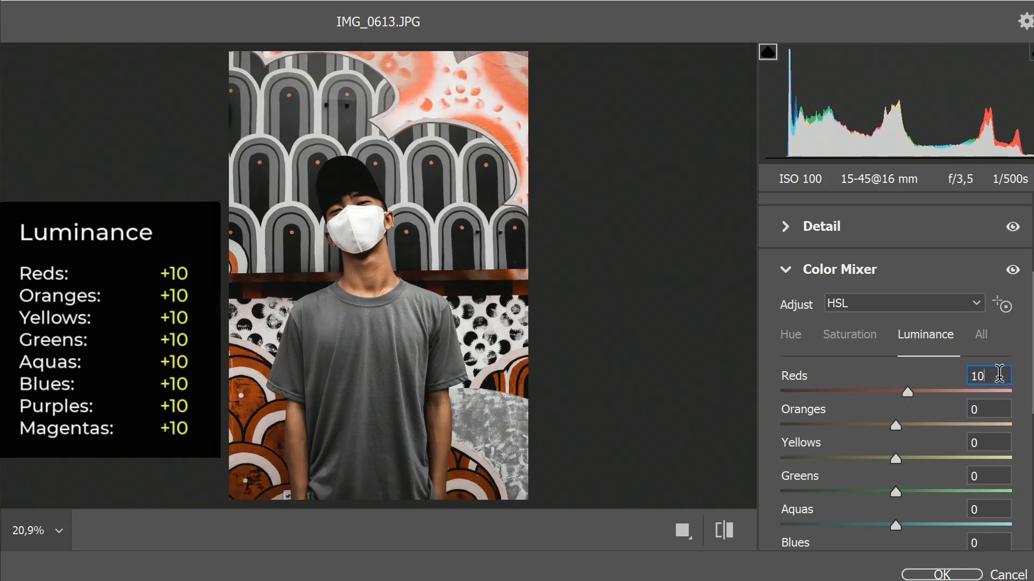
{"action": "left_click", "coordinate": [997, 402]}
{"action": "type", "text": "10"}
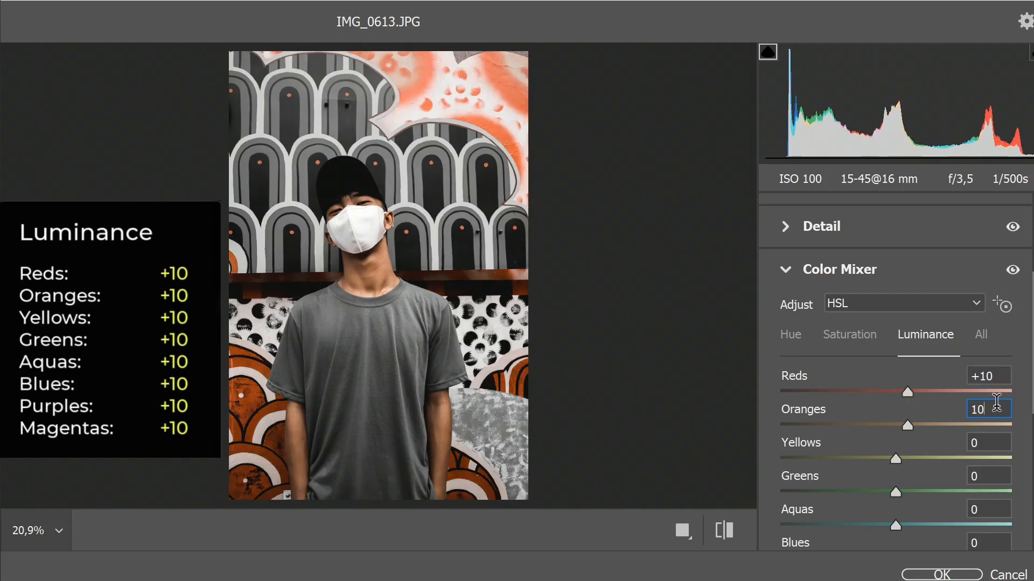
{"action": "key", "text": "Return"}
Set the Color Mixer luminance of the yellows and greens to +10
{"action": "left_click", "coordinate": [1001, 446]}
{"action": "type", "text": "10"}
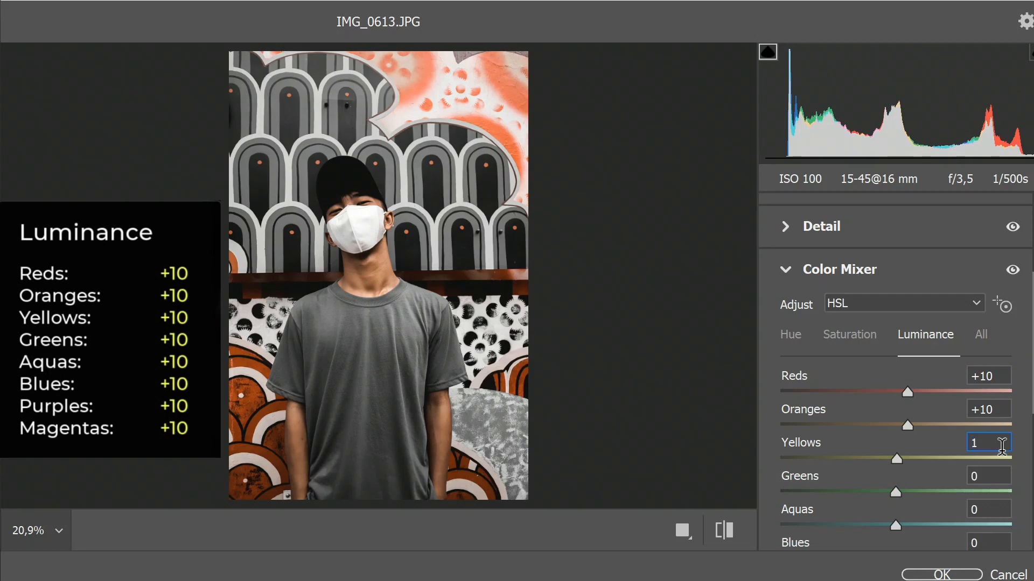
{"action": "key", "text": "Return"}
{"action": "left_click", "coordinate": [997, 476]}
{"action": "type", "text": "10"}
{"action": "key", "text": "Return"}
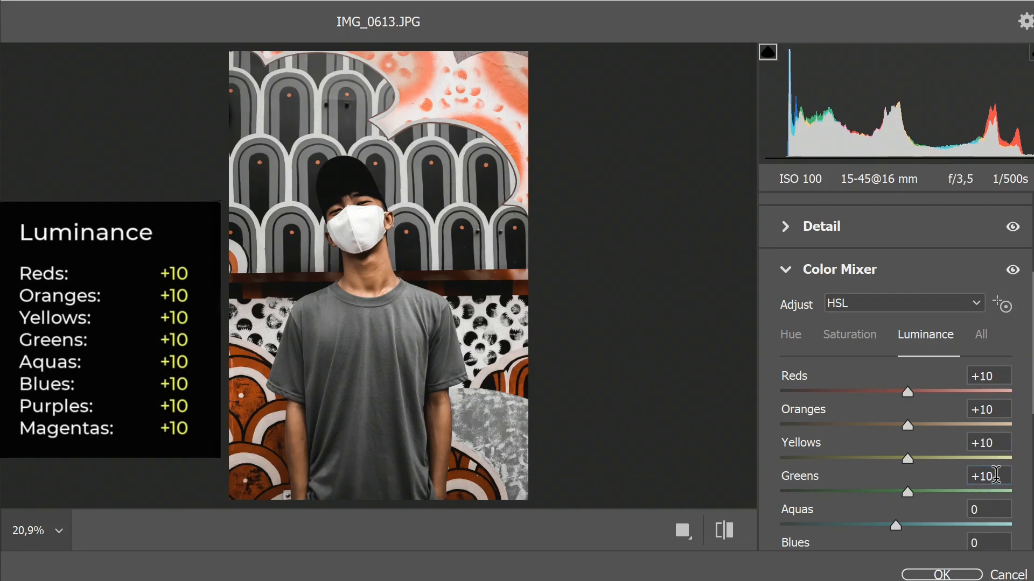
Set the Color Mixer luminance of the aquas and blues to +10
{"action": "scroll", "coordinate": [987, 525], "scroll_direction": "down", "scroll_amount": 3}
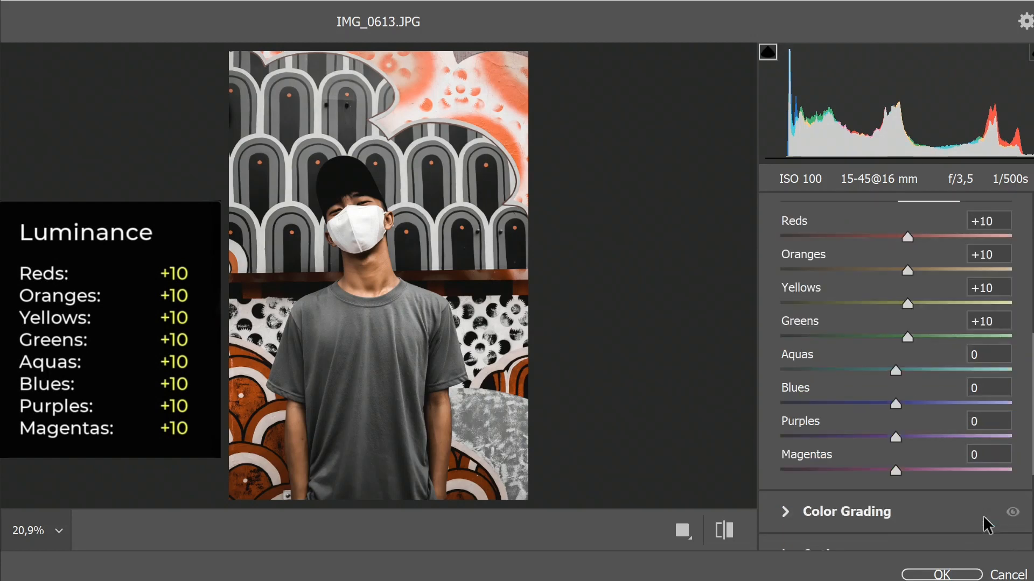
{"action": "left_click", "coordinate": [987, 355]}
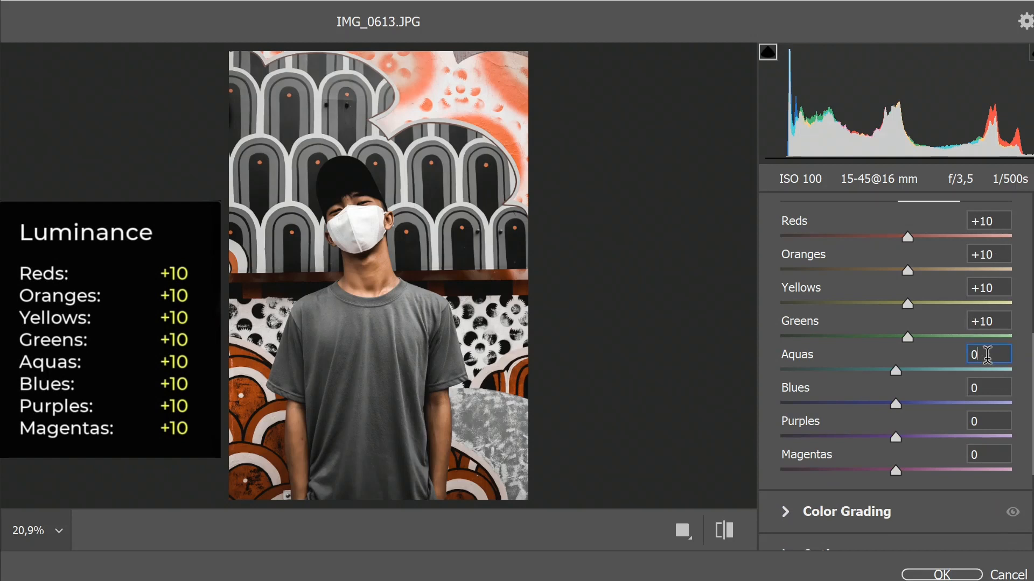
{"action": "type", "text": "10"}
{"action": "key", "text": "Return"}
{"action": "left_click", "coordinate": [998, 388]}
{"action": "type", "text": "1"}
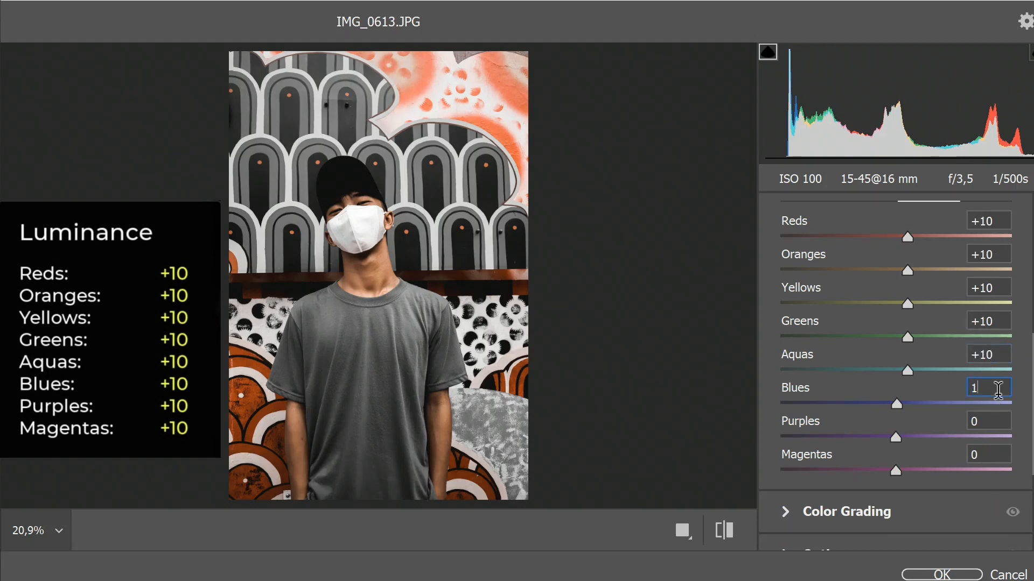
{"action": "type", "text": "0"}
{"action": "key", "text": "Return"}
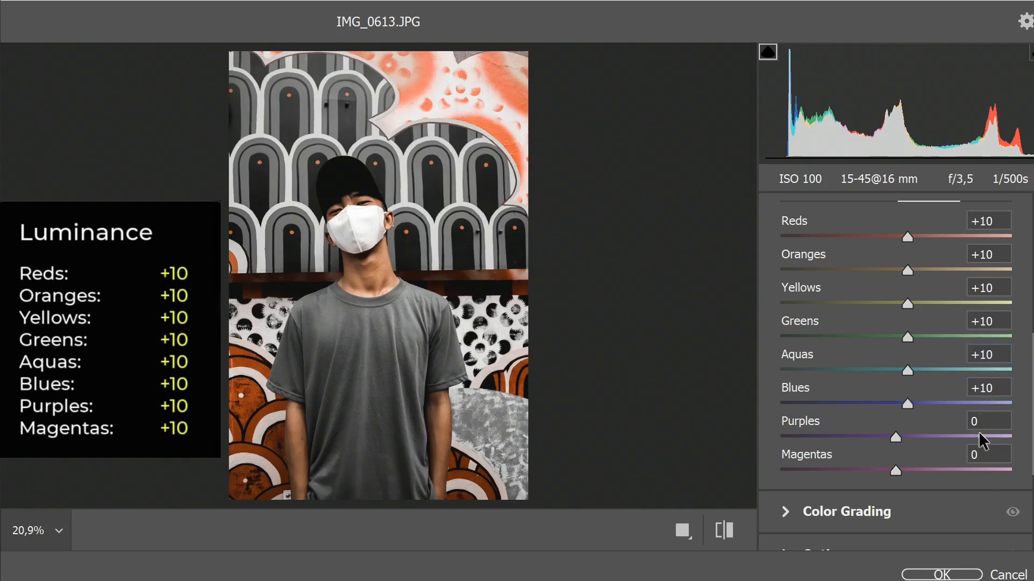
Set the luminance of the purples and magentas to +10 and collapse the Color Mixer settings
{"action": "left_click", "coordinate": [981, 422]}
{"action": "type", "text": "10"}
{"action": "key", "text": "Return"}
{"action": "left_click", "coordinate": [990, 456]}
{"action": "type", "text": "10"}
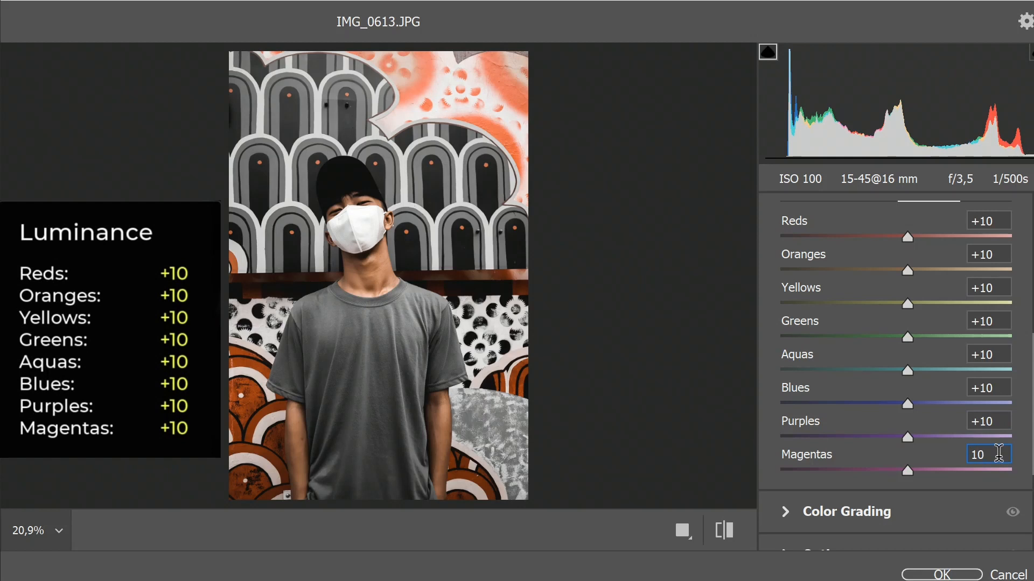
{"action": "key", "text": "Return"}
{"action": "scroll", "coordinate": [877, 380], "scroll_direction": "up", "scroll_amount": 3}
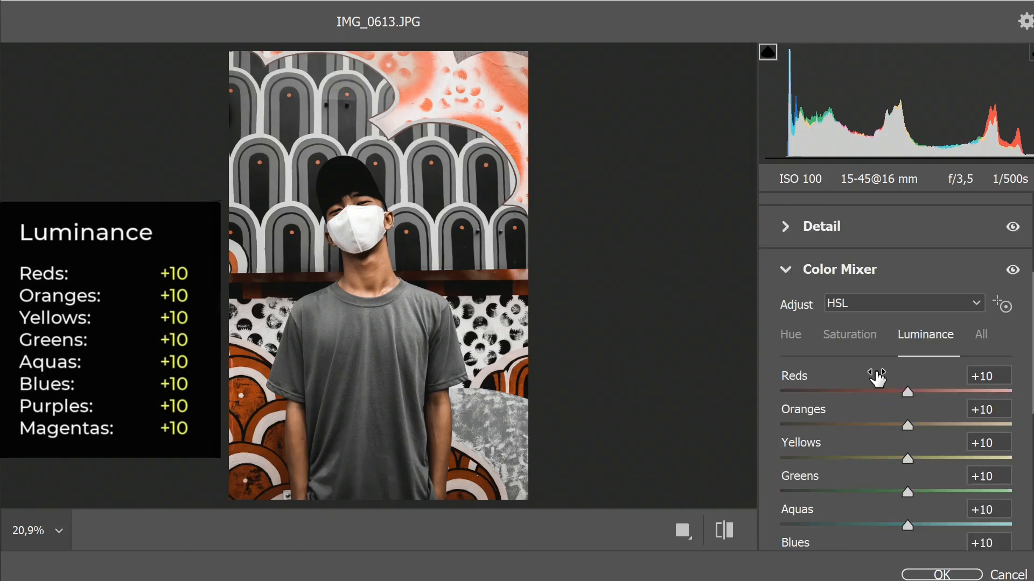
{"action": "left_click", "coordinate": [785, 270]}
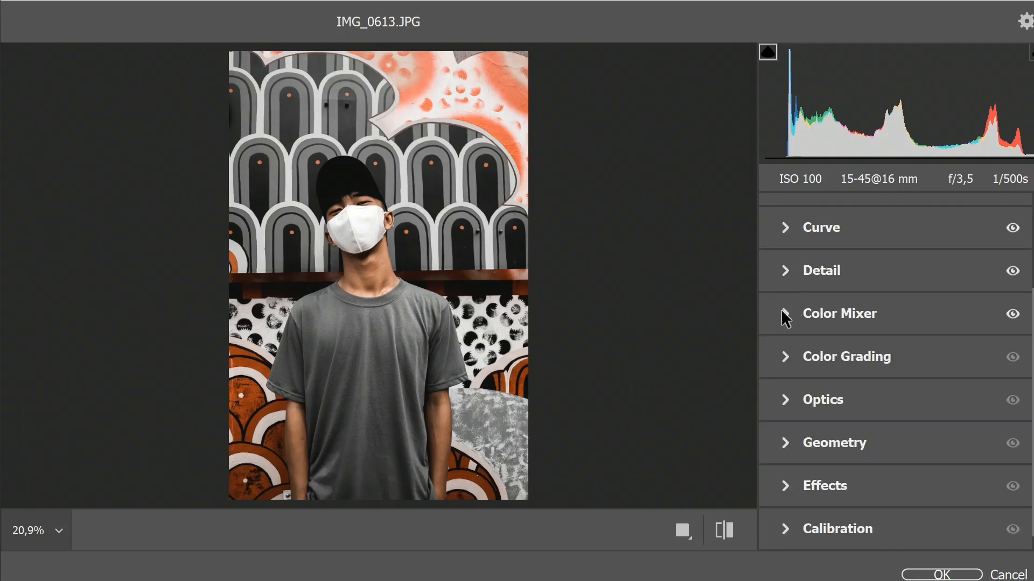
In Color Grading, set the highlights' hue to 30 and their saturation to 5
{"action": "left_click", "coordinate": [785, 357]}
{"action": "left_click", "coordinate": [942, 246]}
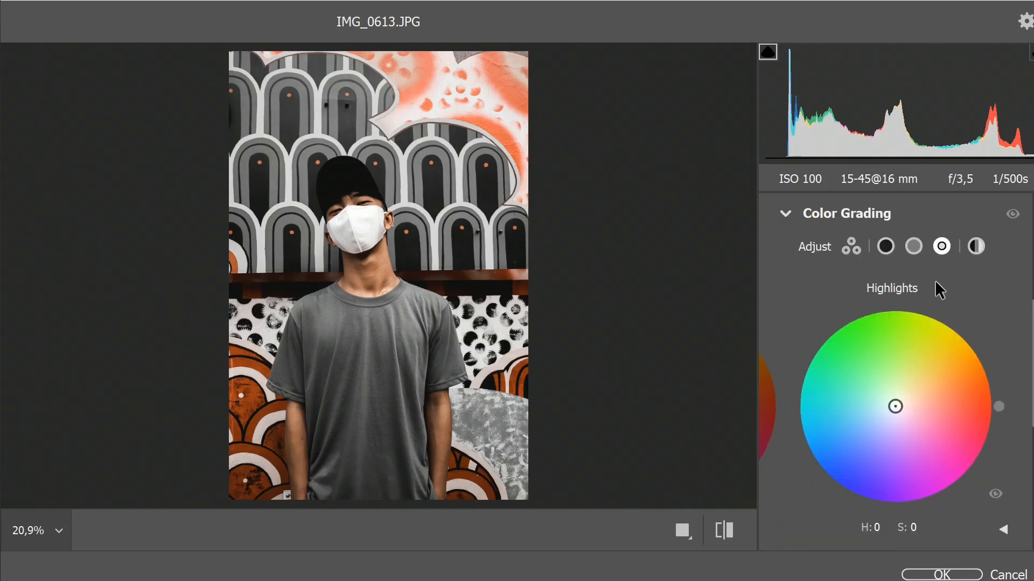
{"action": "scroll", "coordinate": [935, 280], "scroll_direction": "down", "scroll_amount": 3}
{"action": "left_click", "coordinate": [1003, 373]}
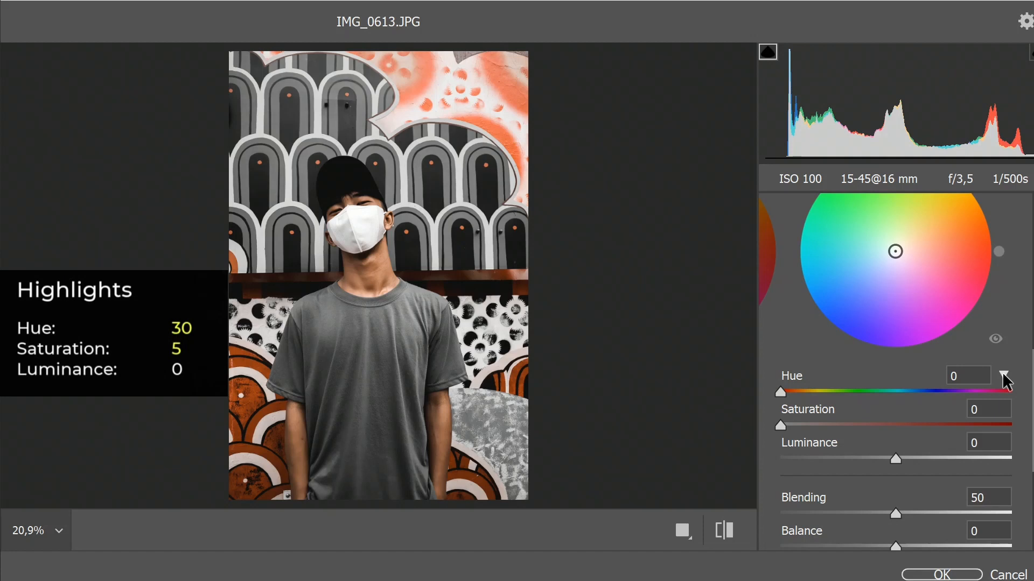
{"action": "left_click", "coordinate": [964, 374]}
{"action": "type", "text": "30"}
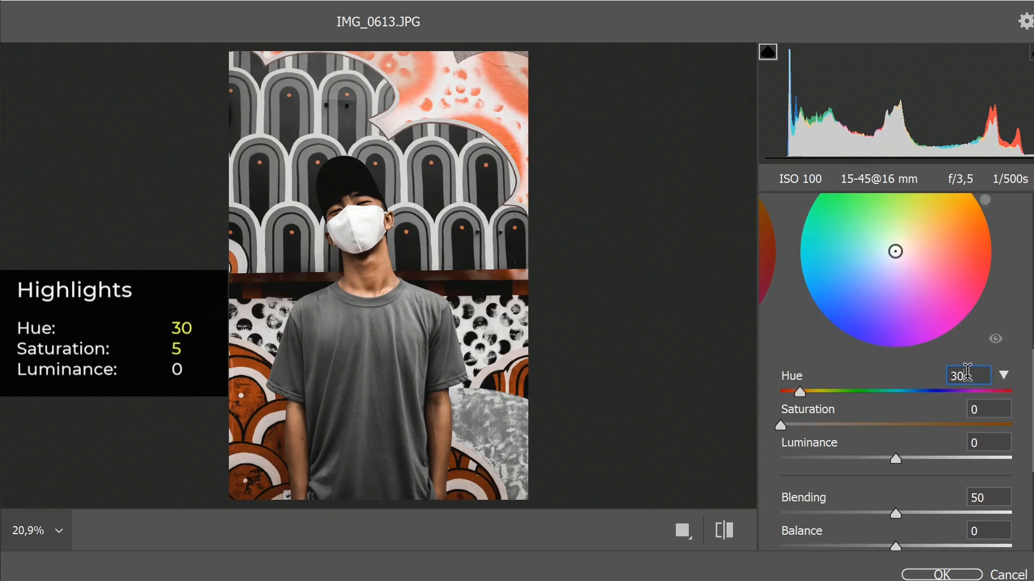
{"action": "left_click", "coordinate": [1004, 409]}
{"action": "type", "text": "5"}
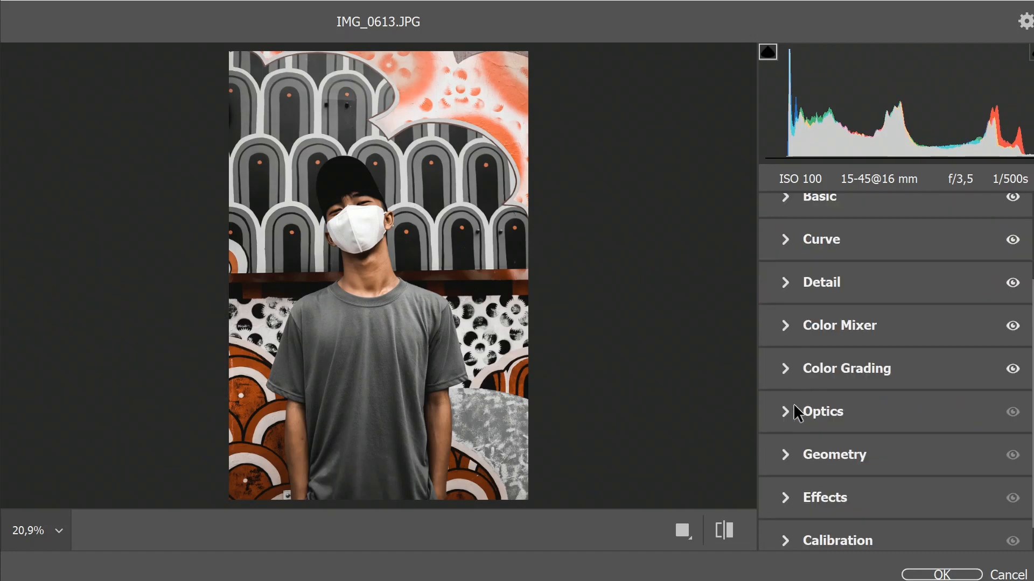
In the Optics settings, set the vignette to -70 with a midpoint of 50, and collapse the Optics settings
{"action": "left_click", "coordinate": [794, 407]}
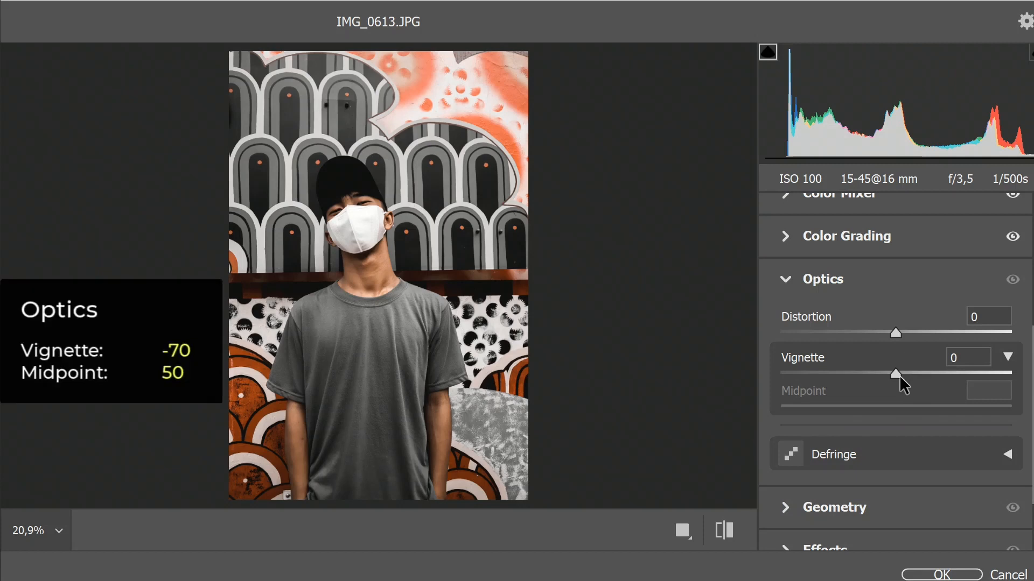
{"action": "left_click_drag", "start_coordinate": [896, 376], "coordinate": [809, 377]}
{"action": "type", "text": "7"}
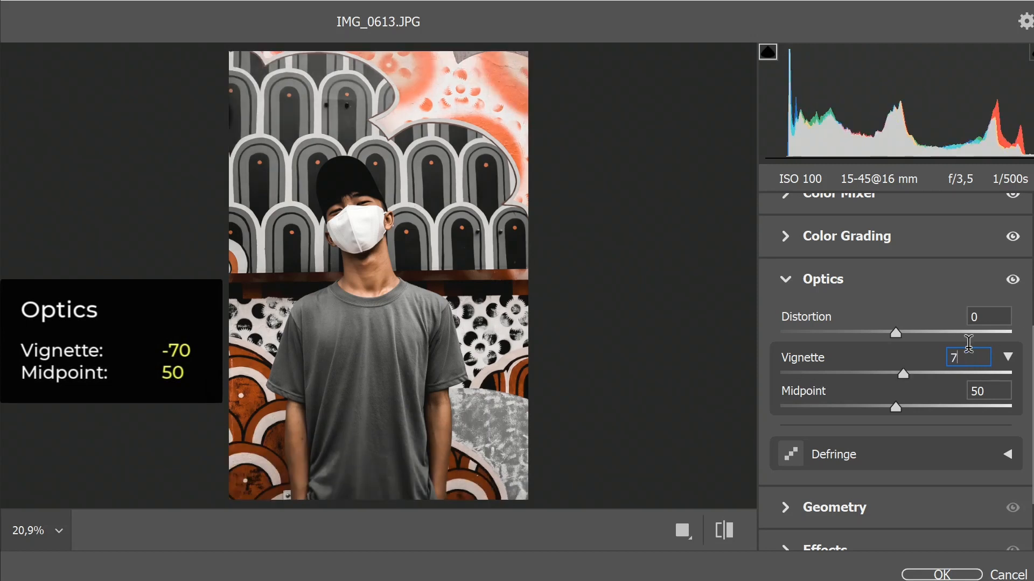
{"action": "key", "text": "BackSpace"}
{"action": "type", "text": "-70"}
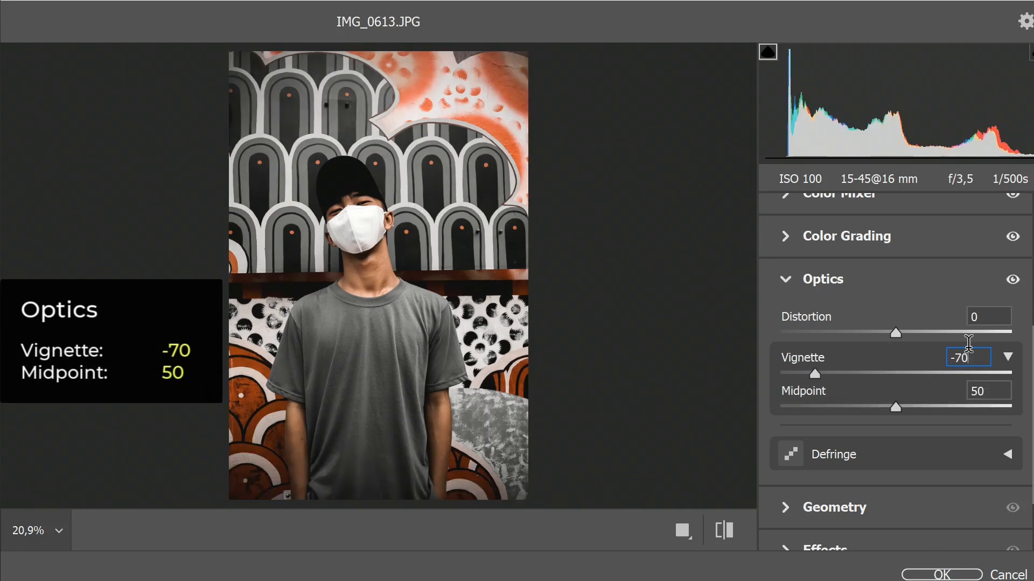
{"action": "left_click", "coordinate": [989, 386]}
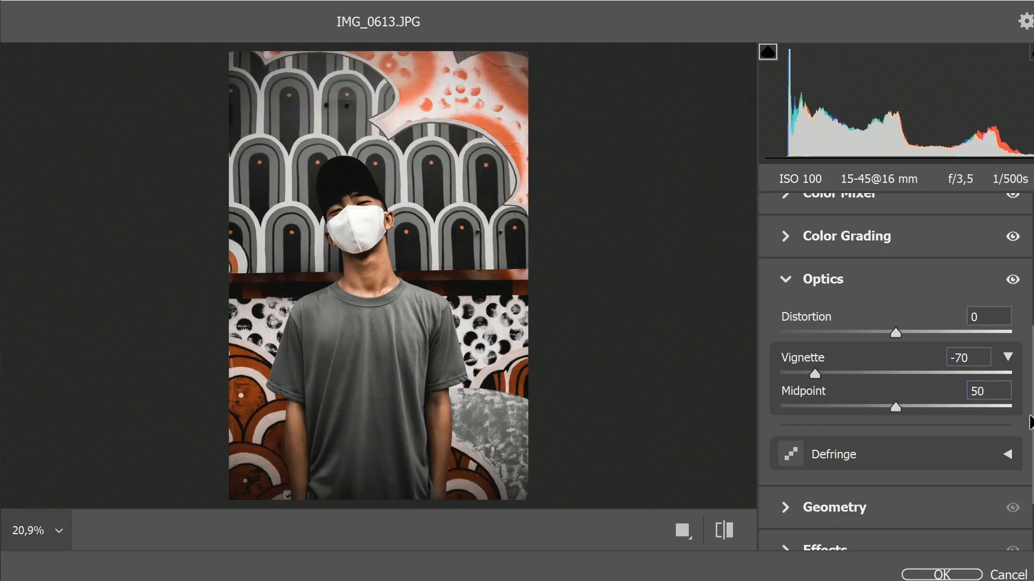
{"action": "scroll", "coordinate": [990, 386], "scroll_direction": "down", "scroll_amount": 1}
{"action": "left_click", "coordinate": [787, 215]}
In the Calibration settings, set the Green Primary hue to +100 and collapse the Calibration settings
{"action": "left_click", "coordinate": [787, 528]}
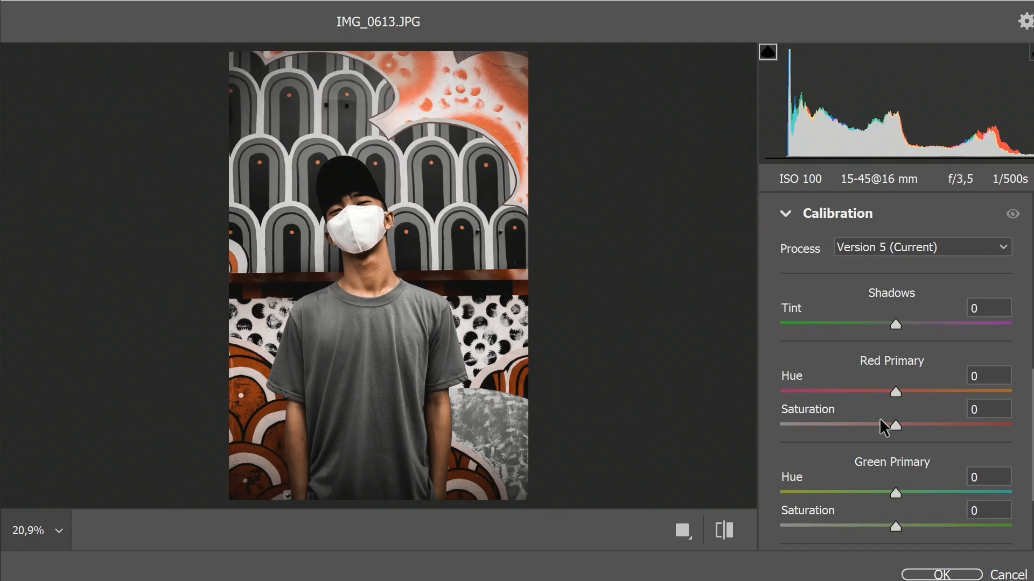
{"action": "scroll", "coordinate": [890, 410], "scroll_direction": "down", "scroll_amount": 2}
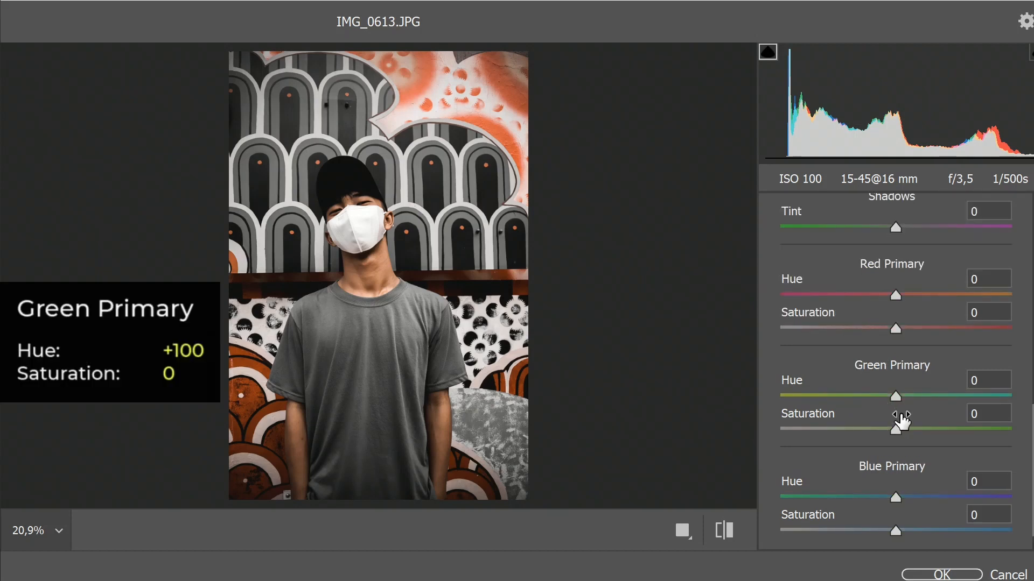
{"action": "left_click_drag", "start_coordinate": [896, 396], "coordinate": [1011, 397]}
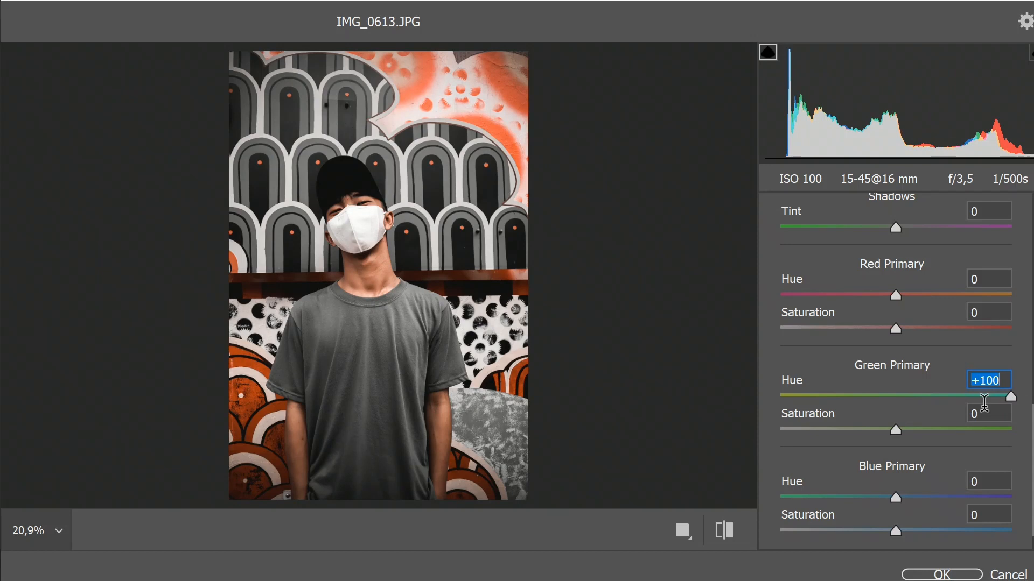
{"action": "scroll", "coordinate": [851, 366], "scroll_direction": "up", "scroll_amount": 3}
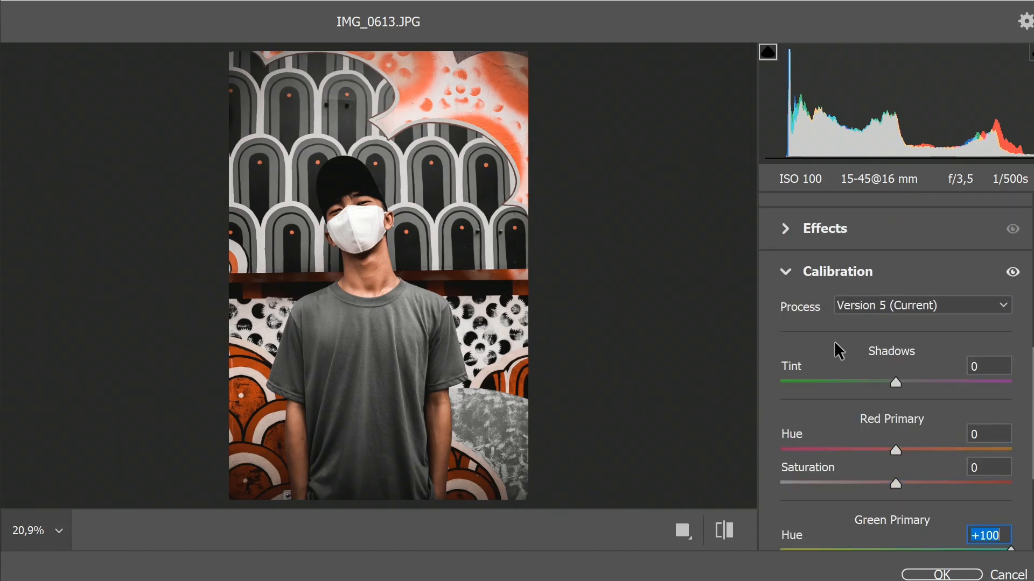
{"action": "left_click", "coordinate": [786, 272]}
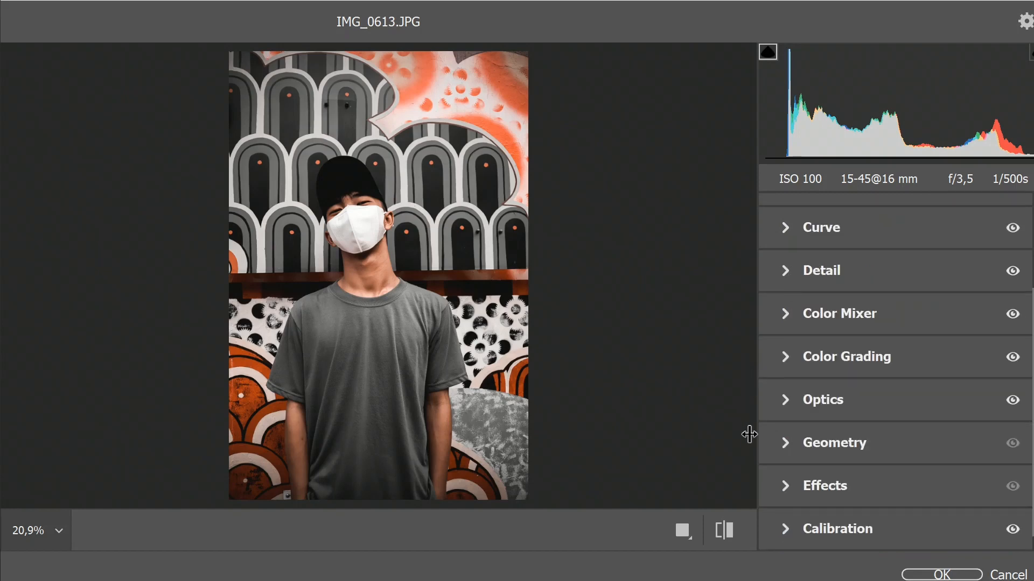
Compare the graded photo with its default settings by toggling between the two versions several times
{"action": "left_click", "coordinate": [718, 531]}
{"action": "left_click", "coordinate": [719, 529]}
{"action": "left_click", "coordinate": [720, 529]}
{"action": "left_click", "coordinate": [719, 529]}
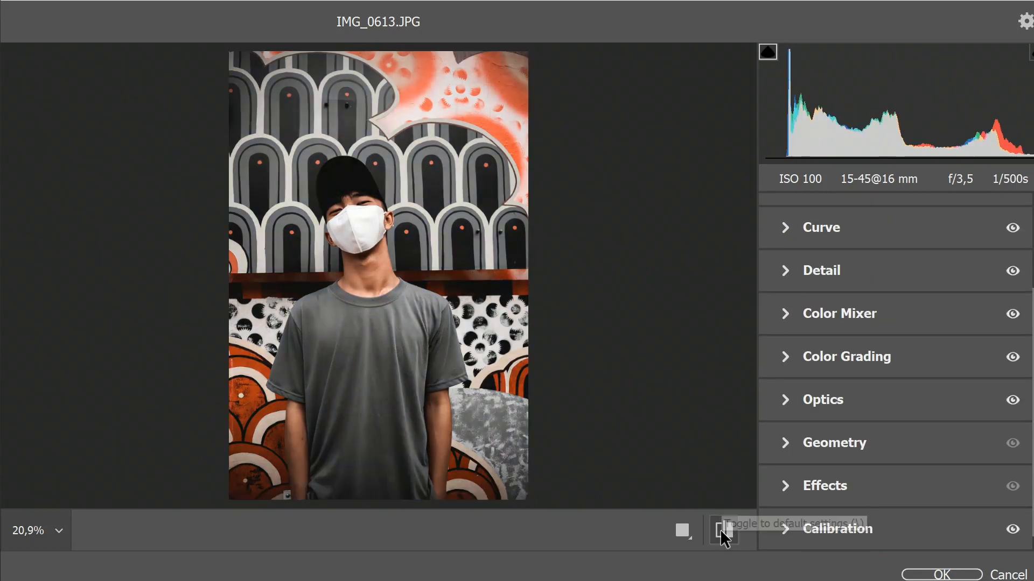
{"action": "left_click", "coordinate": [719, 529]}
{"action": "left_click", "coordinate": [719, 528]}
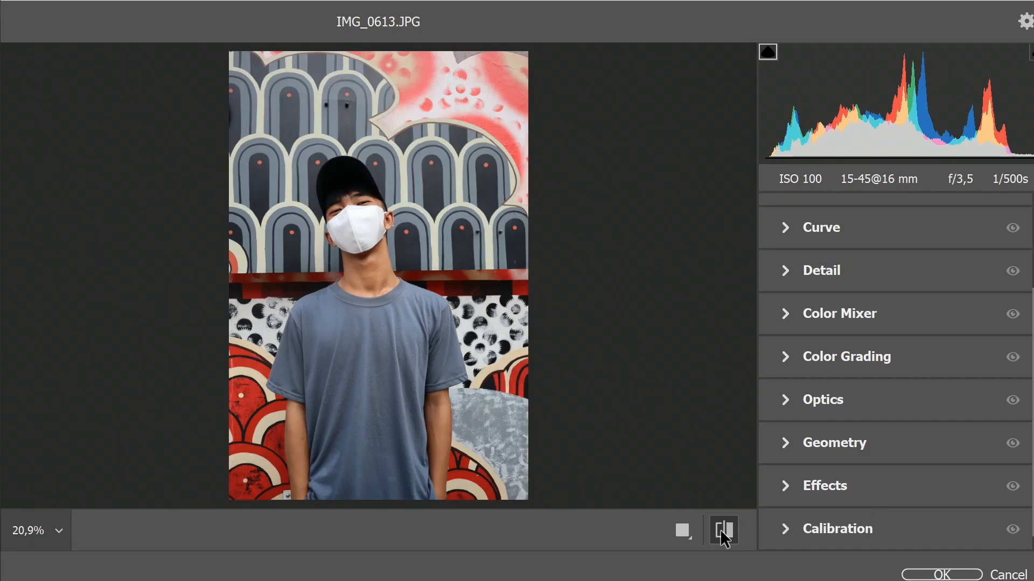